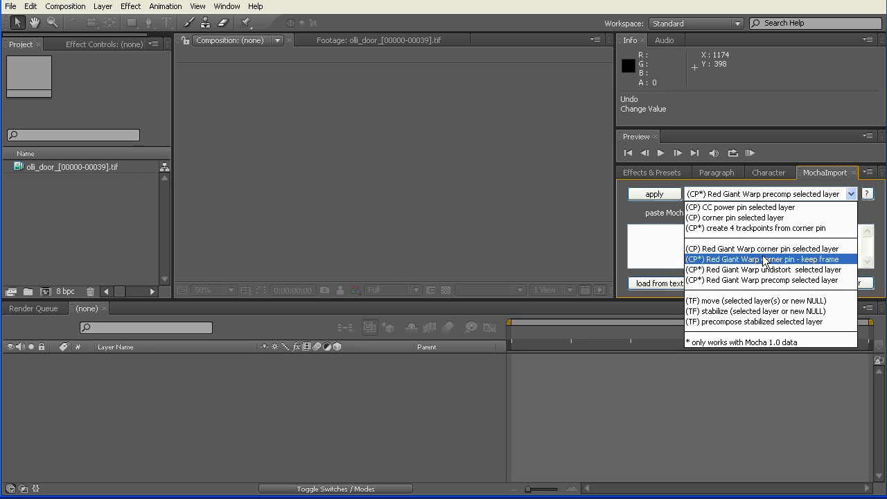
# - Open the MochaImport help, check the script's version number and close the help window
pyautogui.click(666, 240)
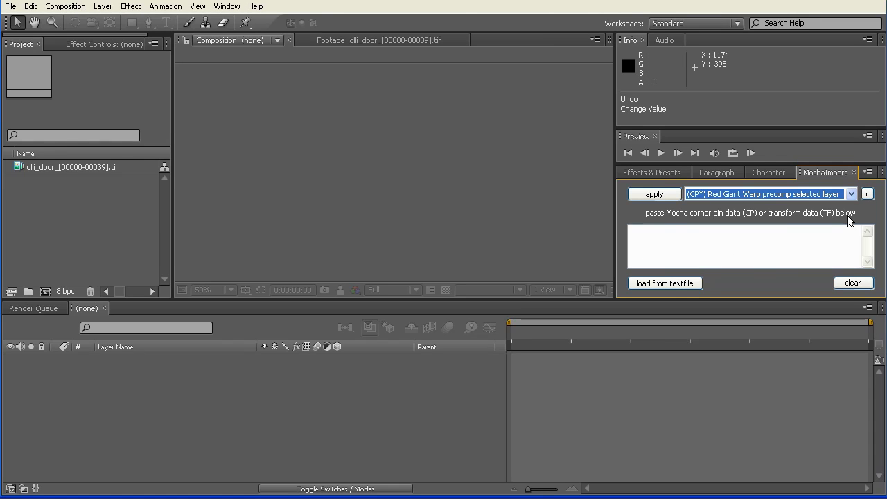
pyautogui.click(867, 194)
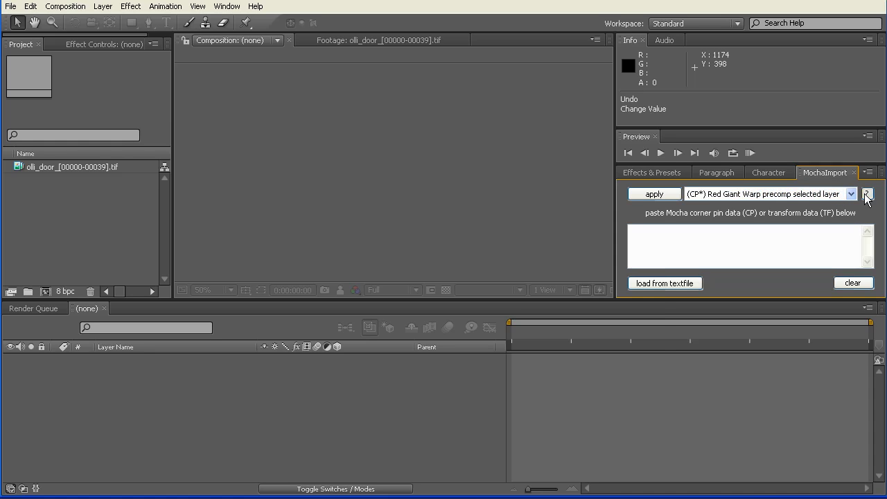
pyautogui.moveTo(547, 211); pyautogui.dragTo(508, 119)
pyautogui.moveTo(272, 148); pyautogui.dragTo(285, 148)
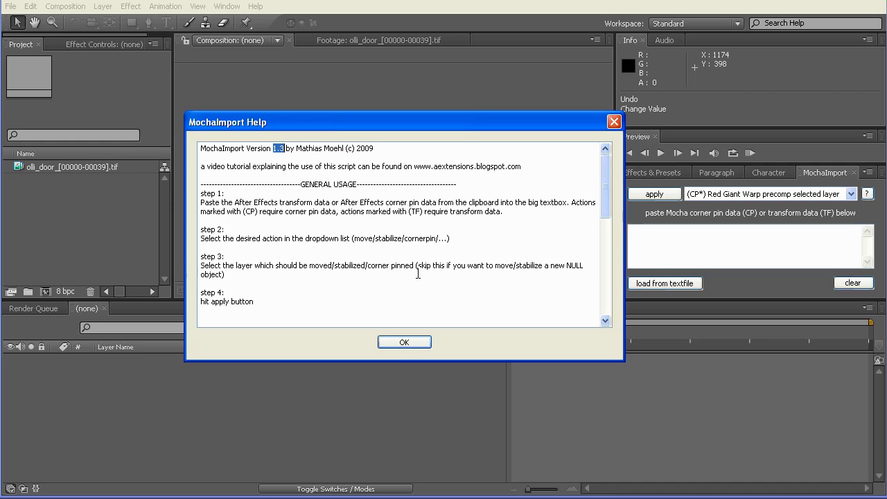
pyautogui.click(402, 339)
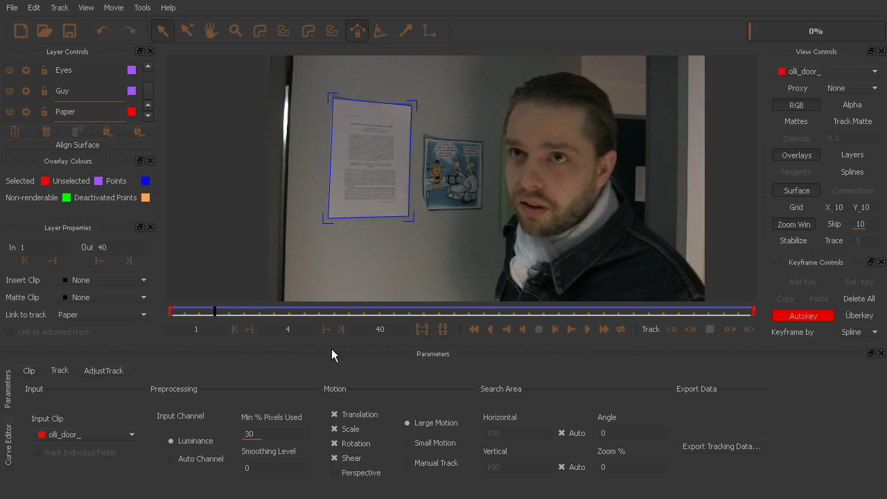
# - In mocha, scrub through the Paper layer's track and view its After Effects CS4 Corner Pin Data export without saving it
pyautogui.moveTo(210, 310)
pyautogui.mouseDown()
pyautogui.moveTo(494, 309)
pyautogui.moveTo(200, 310)
pyautogui.mouseUp()
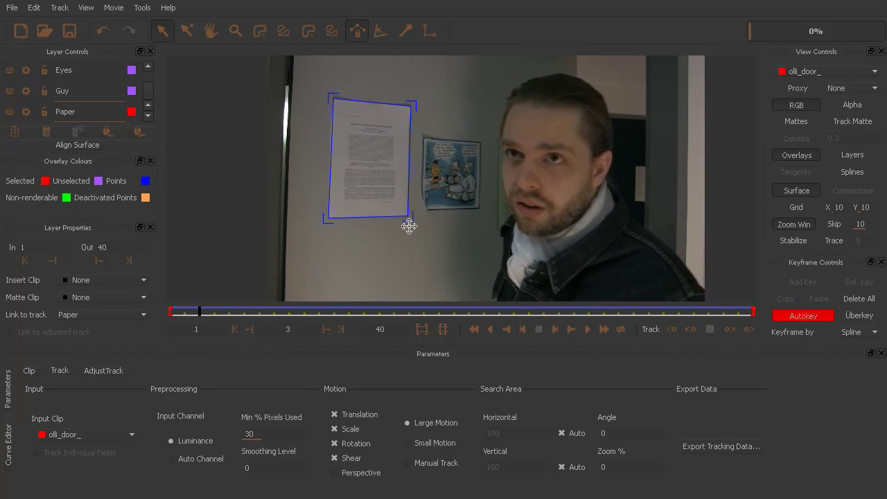
pyautogui.moveTo(199, 310); pyautogui.dragTo(379, 310)
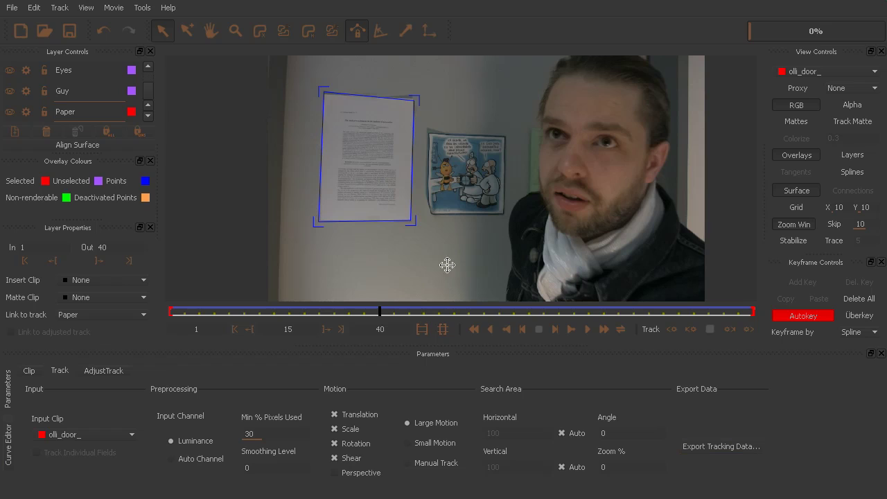
pyautogui.click(703, 448)
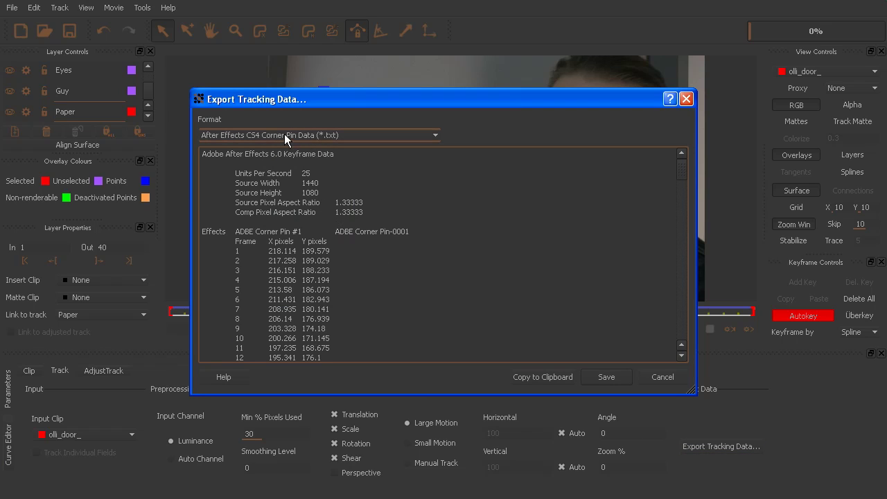
pyautogui.click(611, 378)
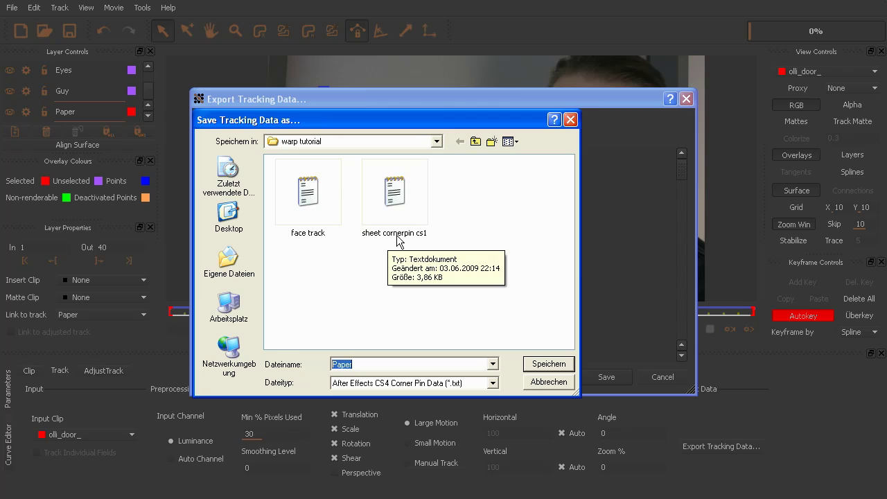
pyautogui.click(561, 385)
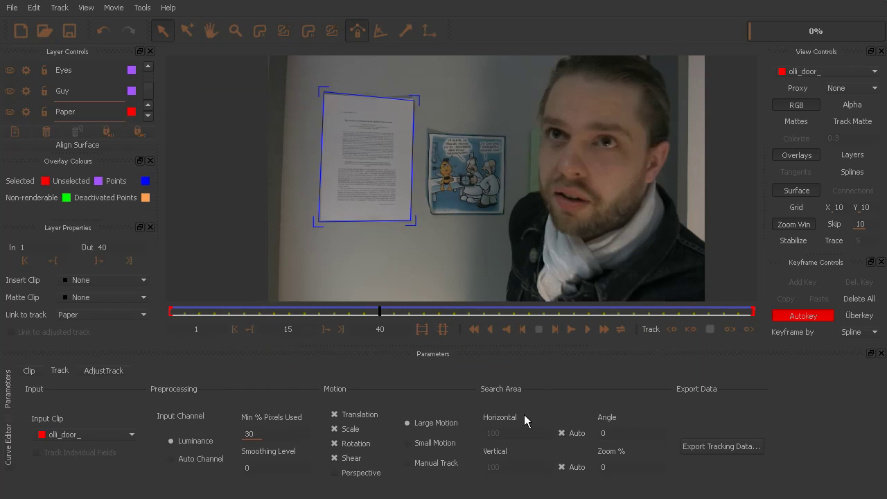
# - Switch to After Effects and create a composition from the olli_door footage sequence
pyautogui.hotkey('alt', 'Tab')
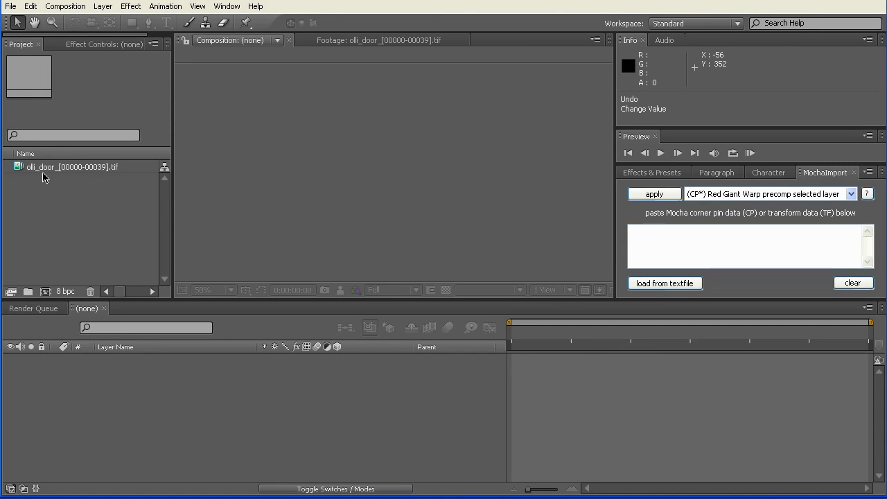
pyautogui.moveTo(42, 175); pyautogui.dragTo(45, 292)
pyautogui.click(798, 345)
pyautogui.moveTo(800, 349); pyautogui.dragTo(483, 354)
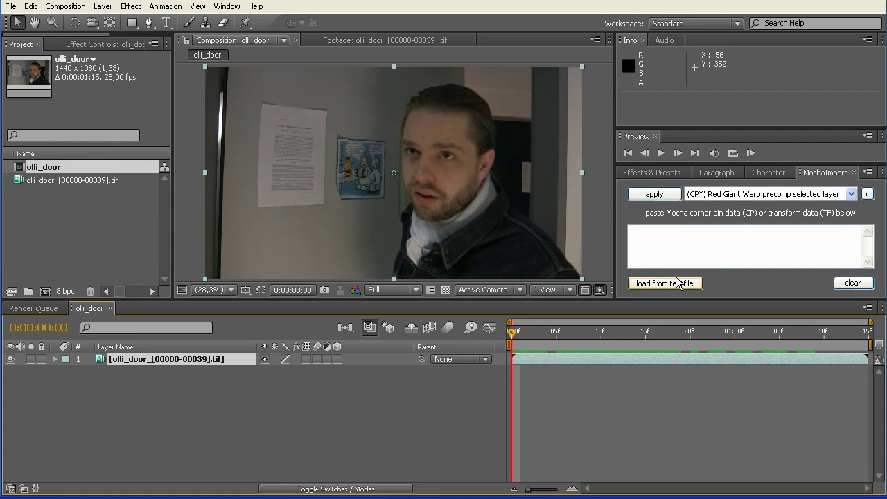
# - Load the corner pin data from the text file "sheet cornerpin cs1" into MochaImport and look over the data
pyautogui.click(706, 242)
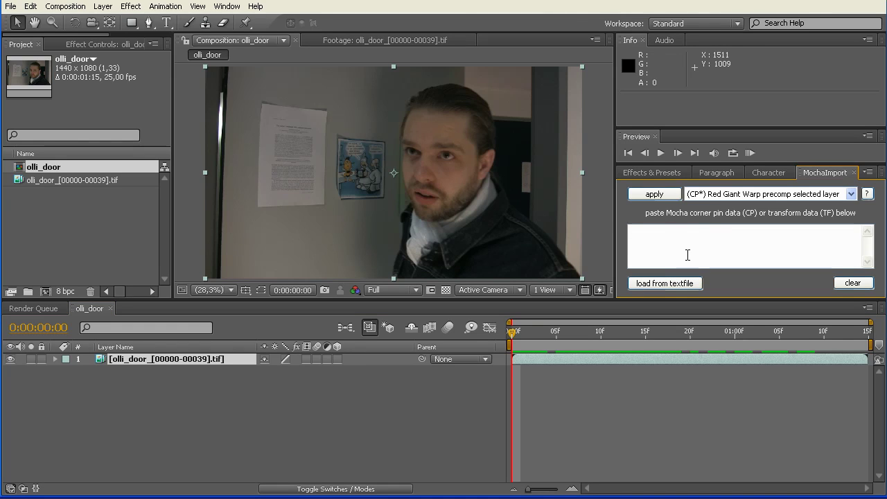
pyautogui.rightClick(663, 236)
pyautogui.click(734, 248)
pyautogui.click(661, 284)
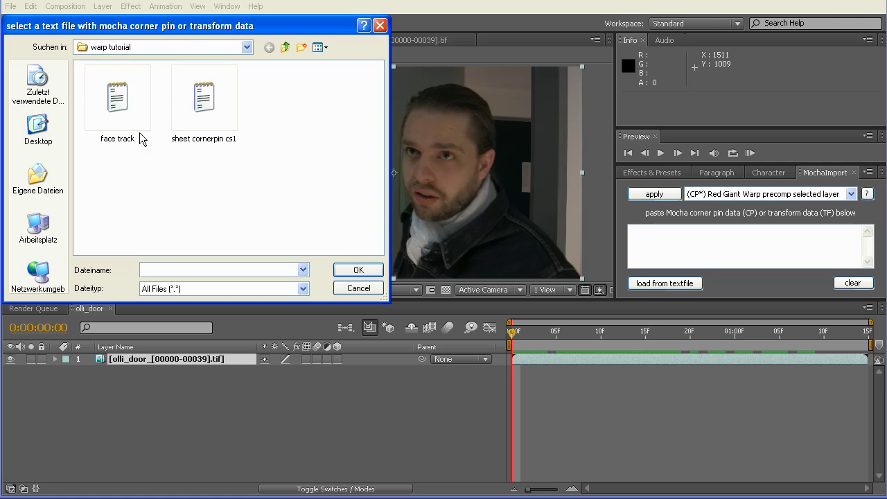
pyautogui.click(218, 116)
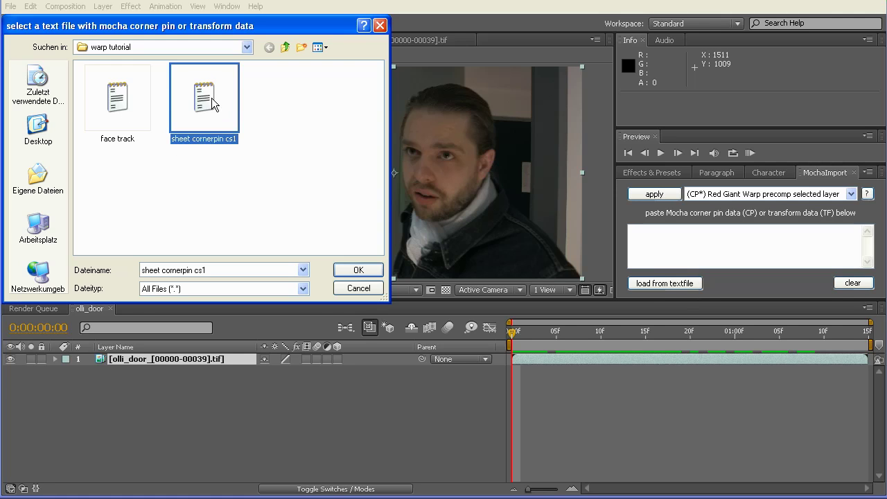
pyautogui.click(359, 269)
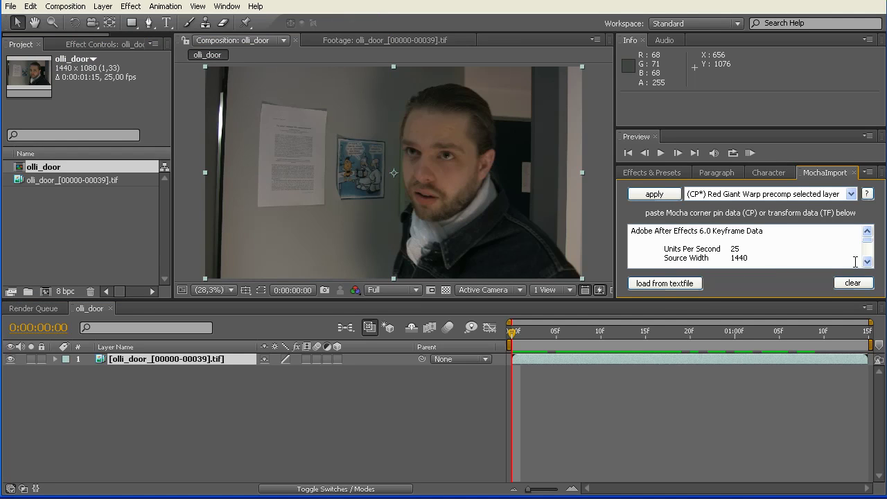
pyautogui.moveTo(867, 240); pyautogui.dragTo(866, 240)
# - Float and widen the MochaImport panel, and dock it back beside the Character panel
pyautogui.moveTo(803, 178); pyautogui.dragTo(76, 242)
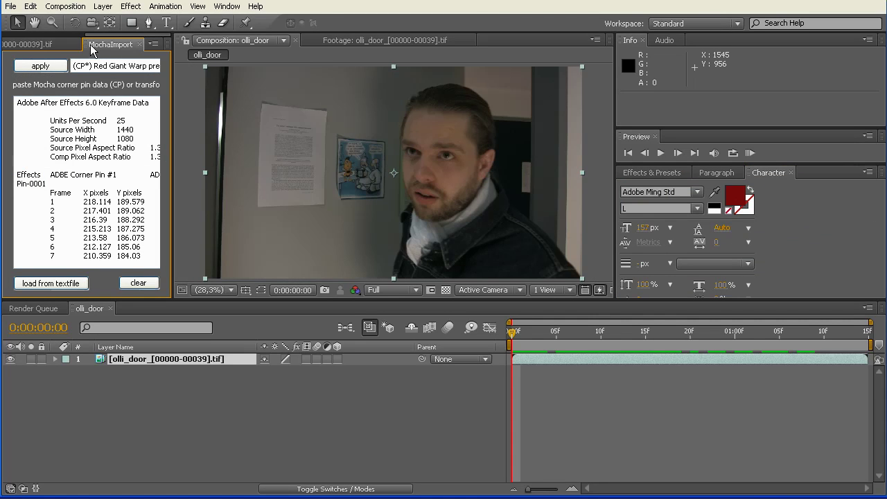
pyautogui.moveTo(86, 46); pyautogui.dragTo(194, 242)
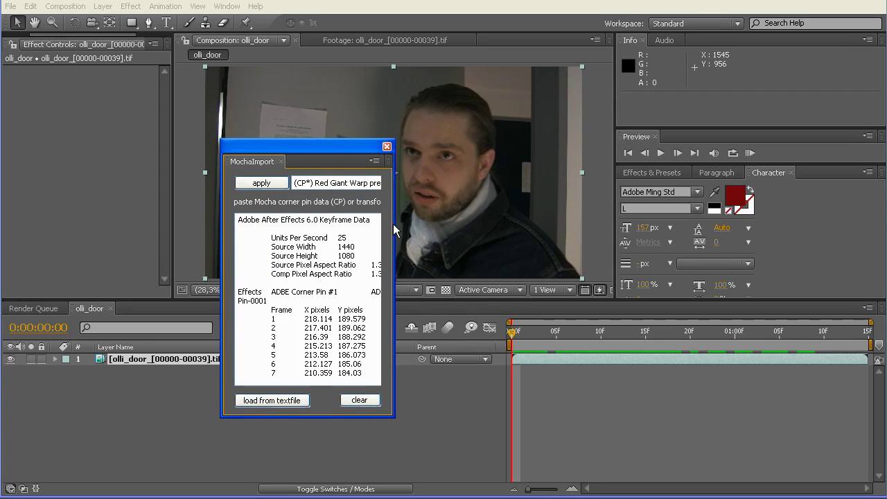
pyautogui.moveTo(393, 228); pyautogui.dragTo(637, 228)
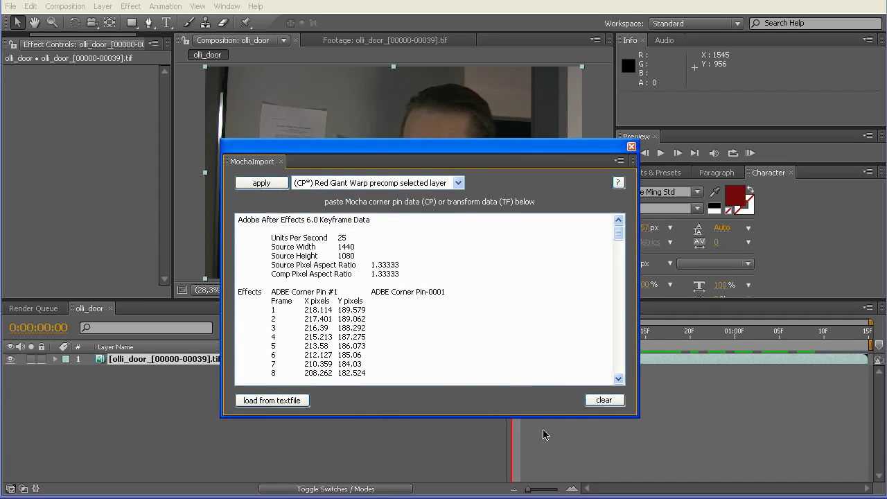
pyautogui.moveTo(320, 164); pyautogui.dragTo(324, 208)
pyautogui.moveTo(234, 212); pyautogui.dragTo(706, 235)
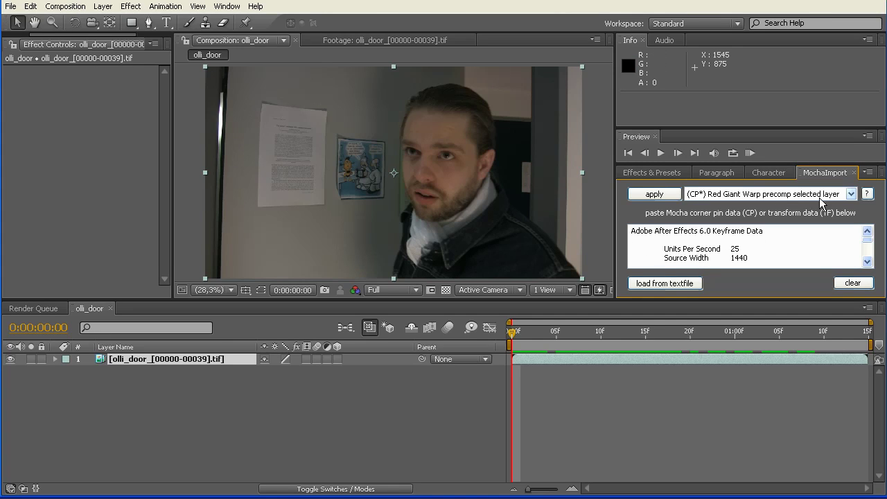
# - Set the MochaImport action to "(CP) Red Giant Warp corner pin selected layer"
pyautogui.click(851, 194)
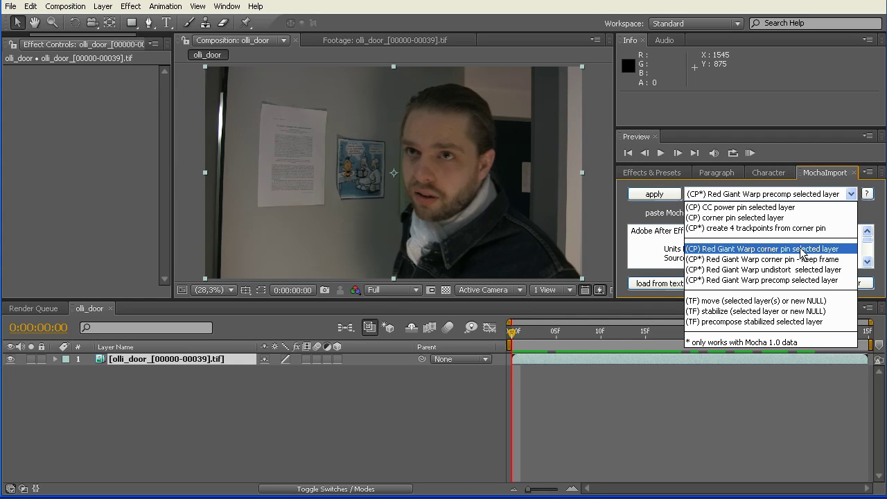
pyautogui.click(744, 250)
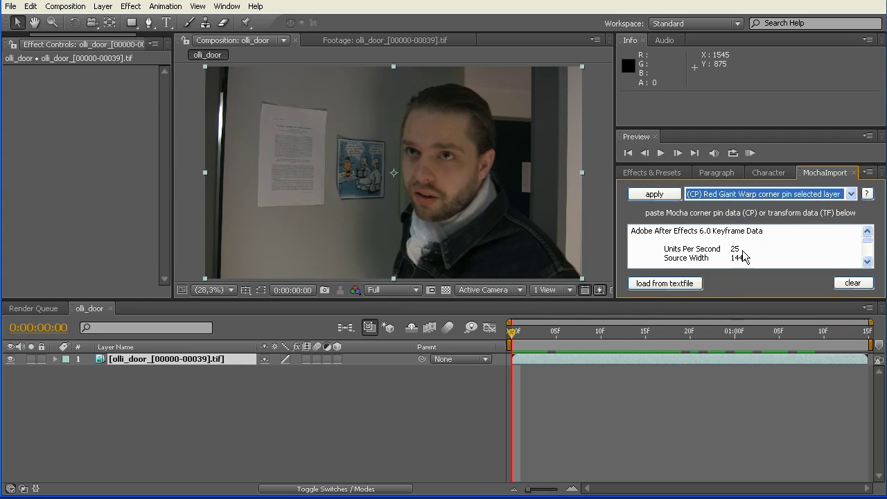
# - Create a white solid at composition size, 1440 x 1080 px, above the footage layer
pyautogui.click(131, 7)
pyautogui.moveTo(102, 8)
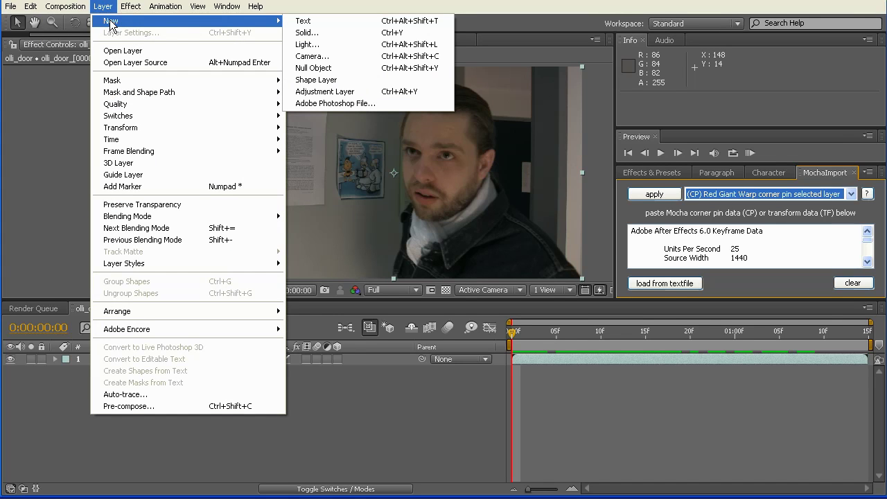
pyautogui.click(334, 32)
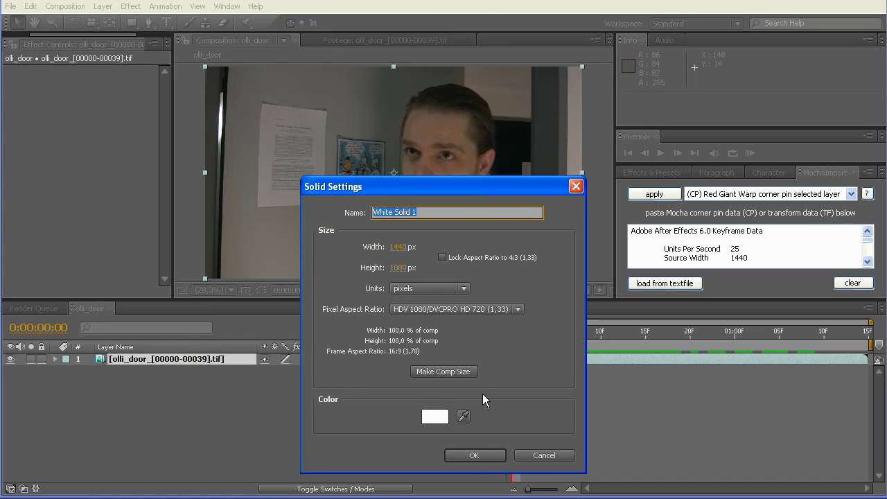
pyautogui.click(473, 456)
# - Apply the "(CP) Red Giant Warp corner pin selected layer" action to the white solid and scrub the timeline to check the tracking
pyautogui.click(714, 197)
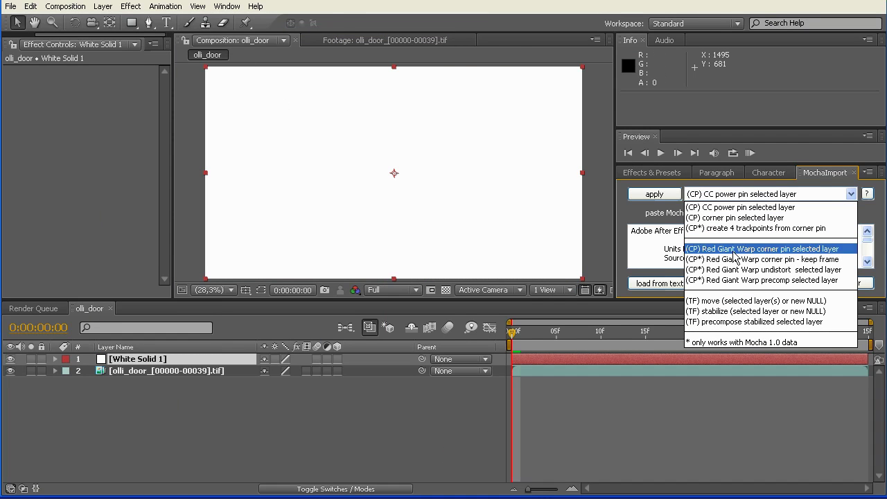
pyautogui.click(787, 251)
pyautogui.click(657, 197)
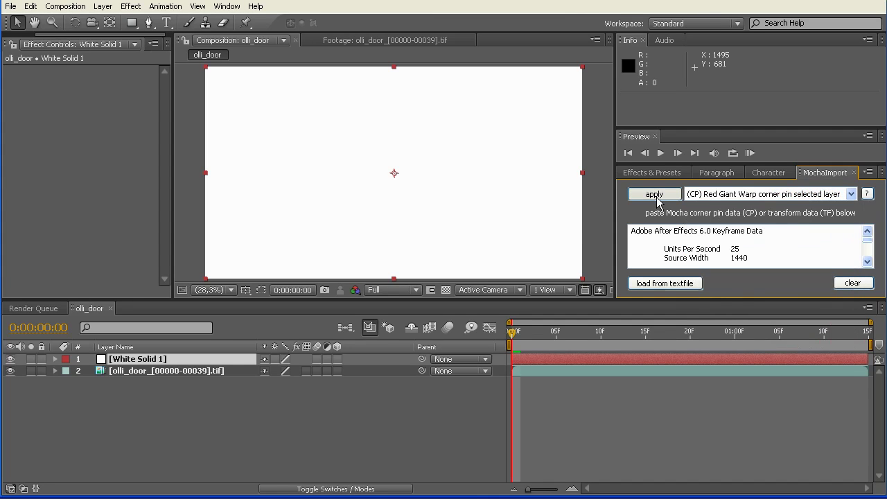
pyautogui.moveTo(511, 335); pyautogui.dragTo(548, 356)
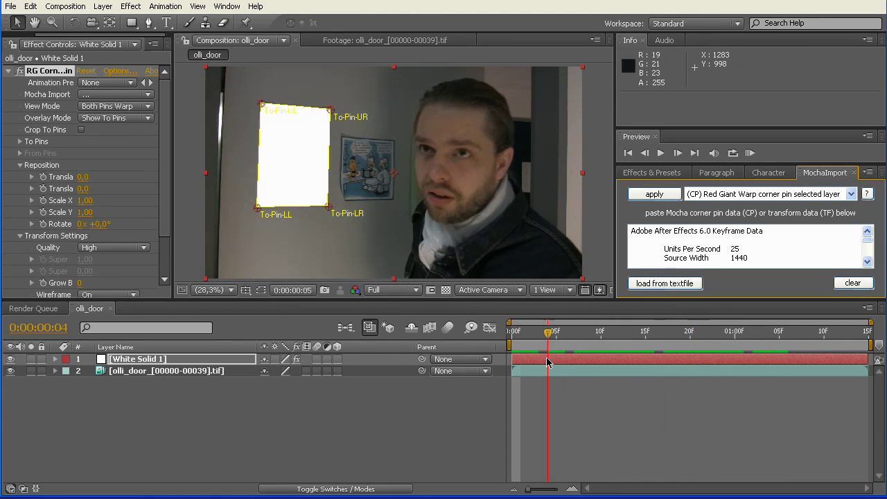
# - Undo the corner pin import and the creation of the white solid
pyautogui.click(31, 6)
pyautogui.click(40, 19)
pyautogui.click(38, 9)
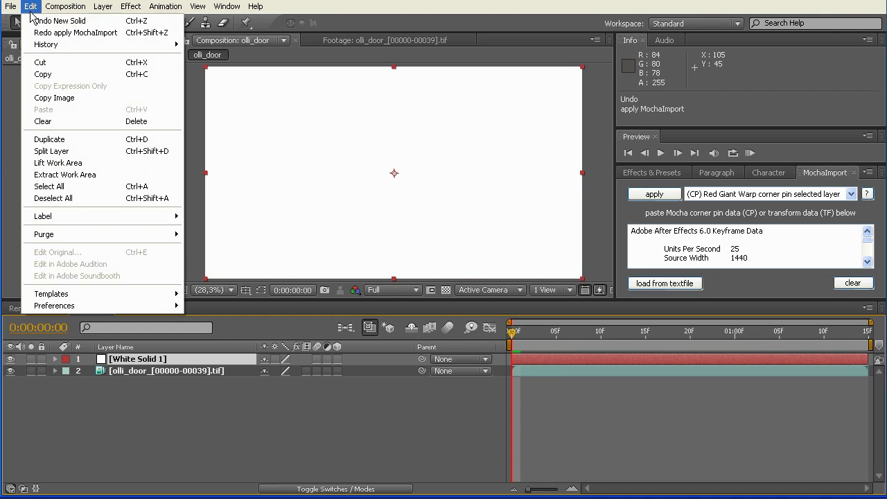
pyautogui.click(40, 20)
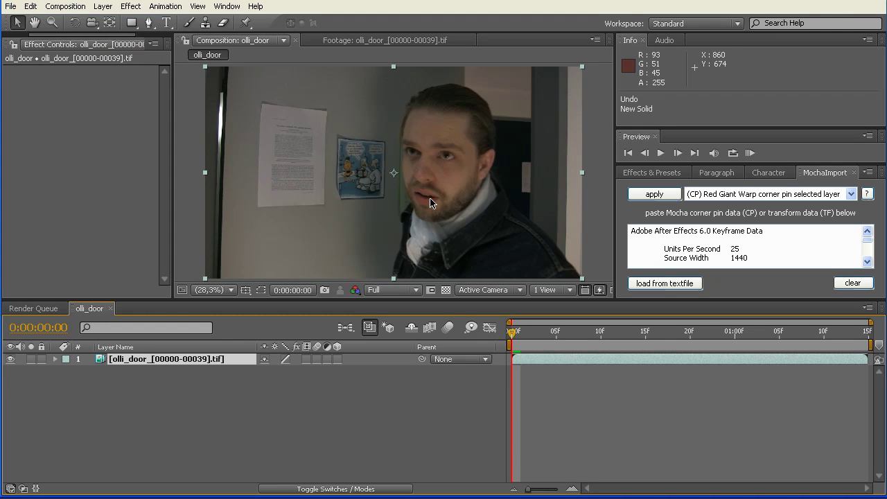
# - Add a text layer reading "Text" and position it over the paper sheet on the wall at 0:00:00:23
pyautogui.click(166, 22)
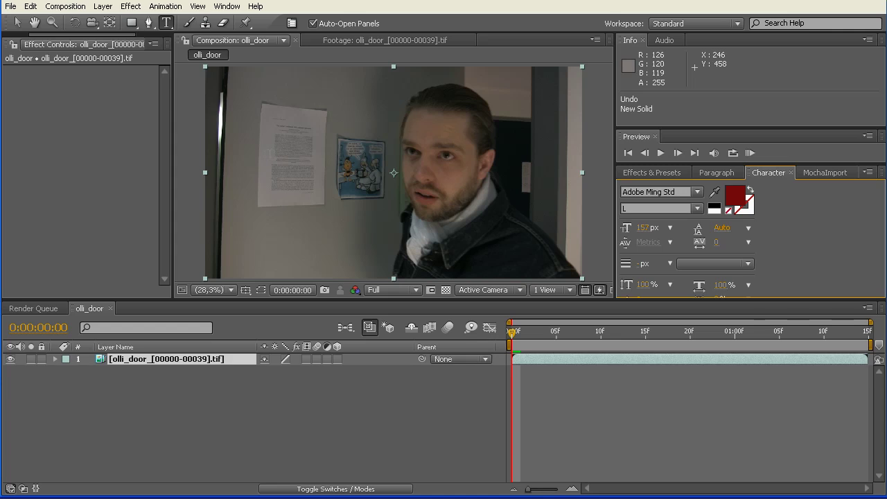
pyautogui.click(349, 250)
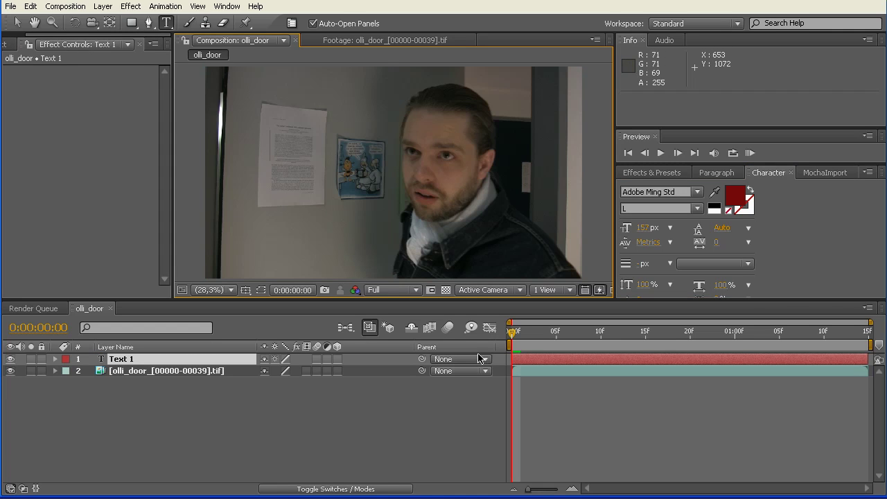
pyautogui.write('Text')
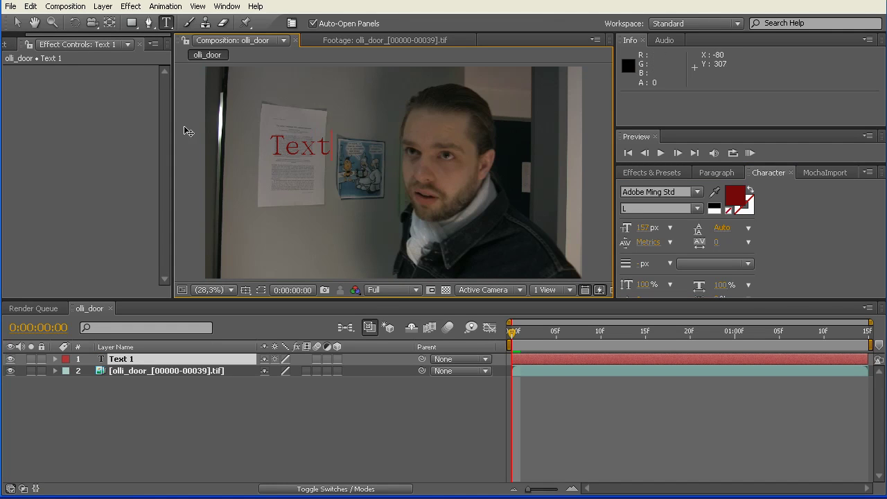
pyautogui.click(18, 22)
pyautogui.moveTo(514, 334); pyautogui.dragTo(717, 331)
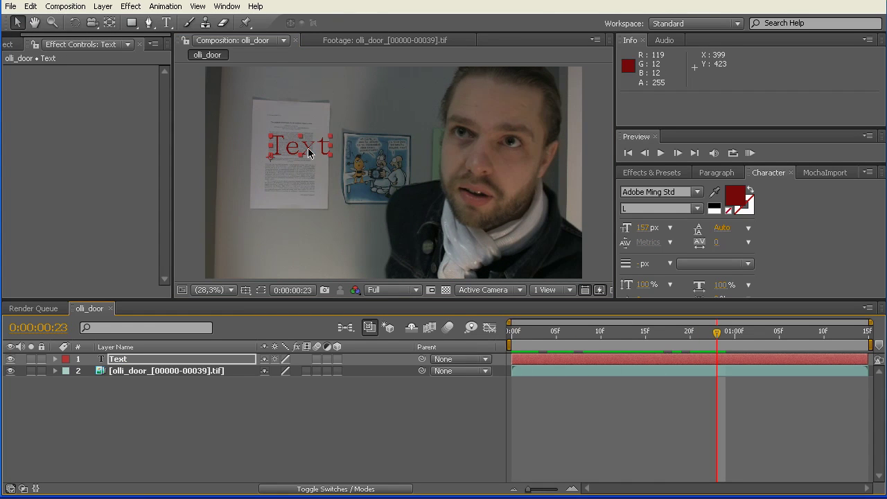
pyautogui.moveTo(308, 148); pyautogui.dragTo(300, 150)
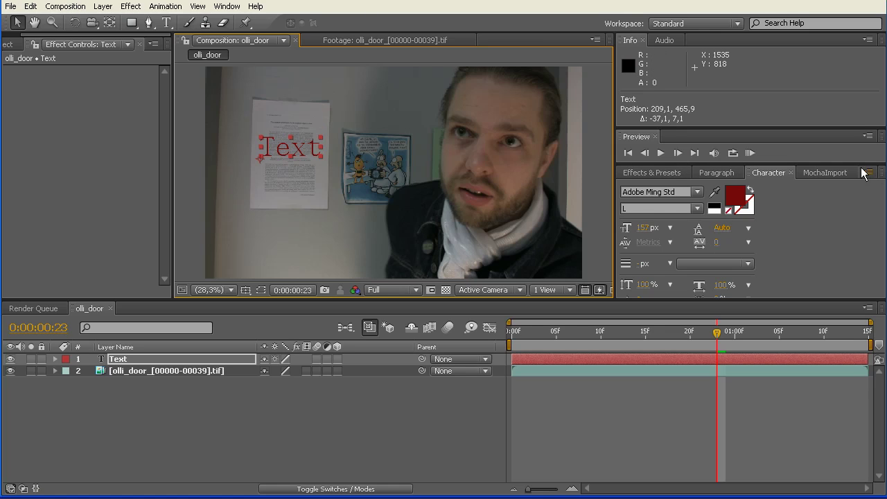
# - Apply the MochaImport Red Giant Warp corner pin action to the text layer and scrub to 0:00:01:04 to check it
pyautogui.click(824, 173)
pyautogui.click(654, 194)
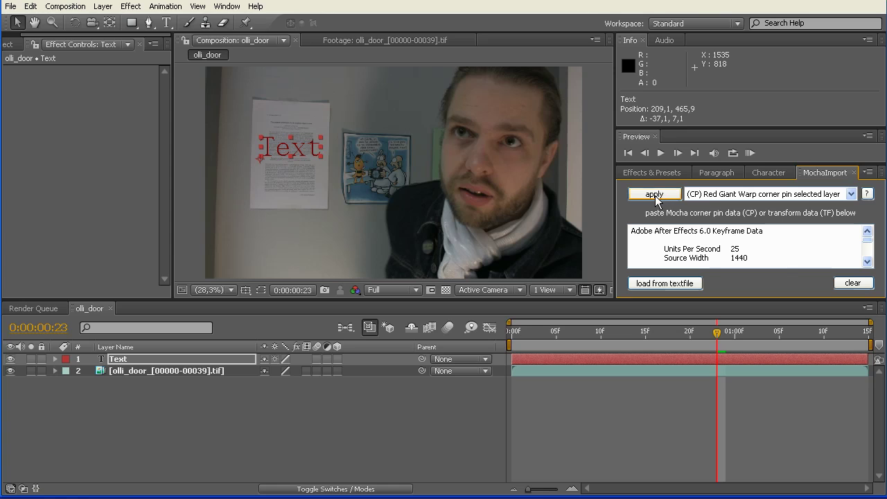
pyautogui.moveTo(716, 332); pyautogui.dragTo(771, 344)
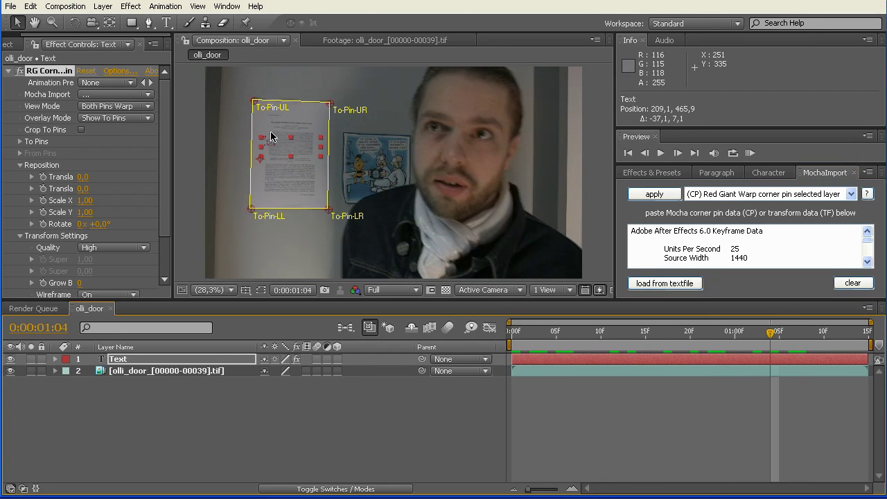
# - Preview the corner-pinned text layer's motion and undo the MochaImport application
pyautogui.press('space')
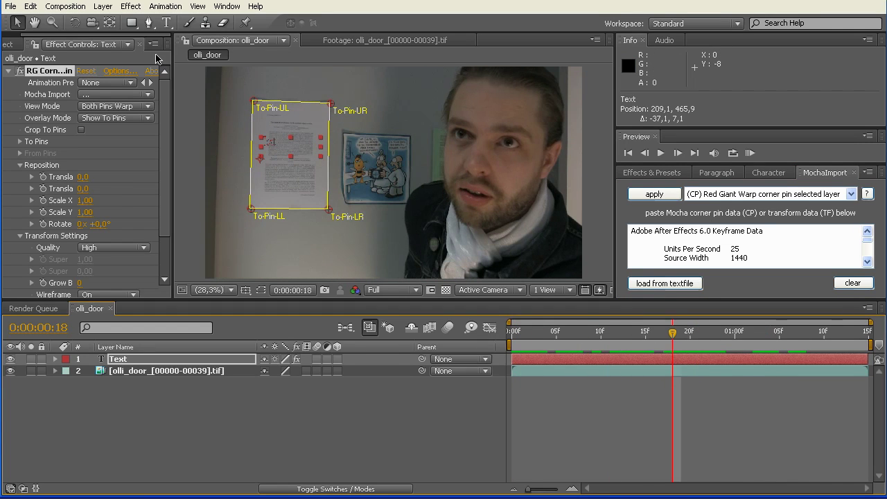
pyautogui.click(31, 7)
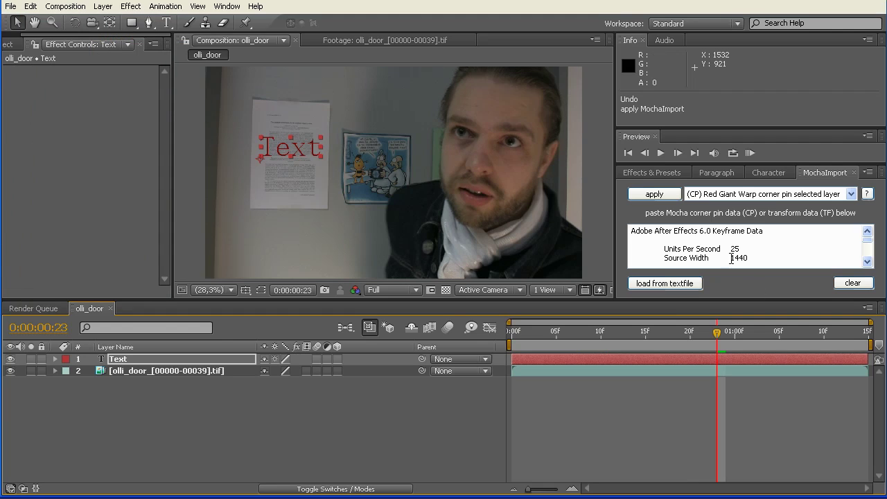
# - Apply "(CP*) Red Giant Warp corner pin - keep frame" to the text layer at 0:00:00:23 and scrub to 0:00:00:14 to check the tracking
pyautogui.click(850, 196)
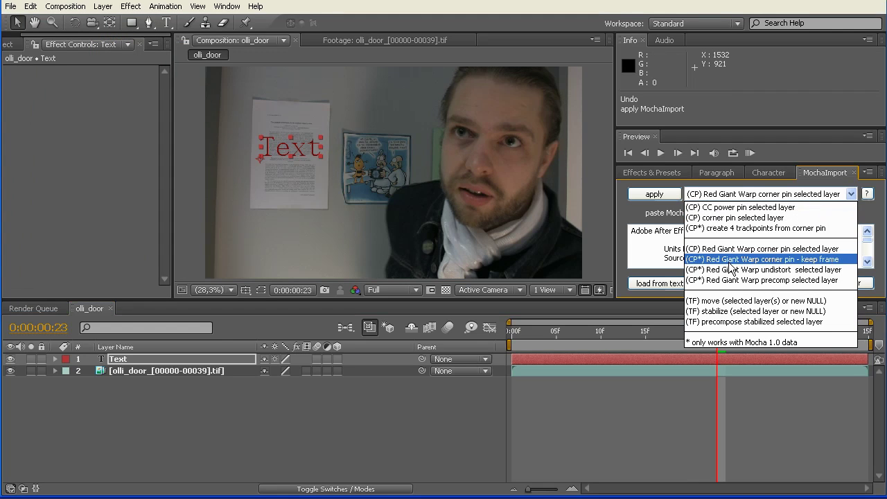
pyautogui.click(817, 266)
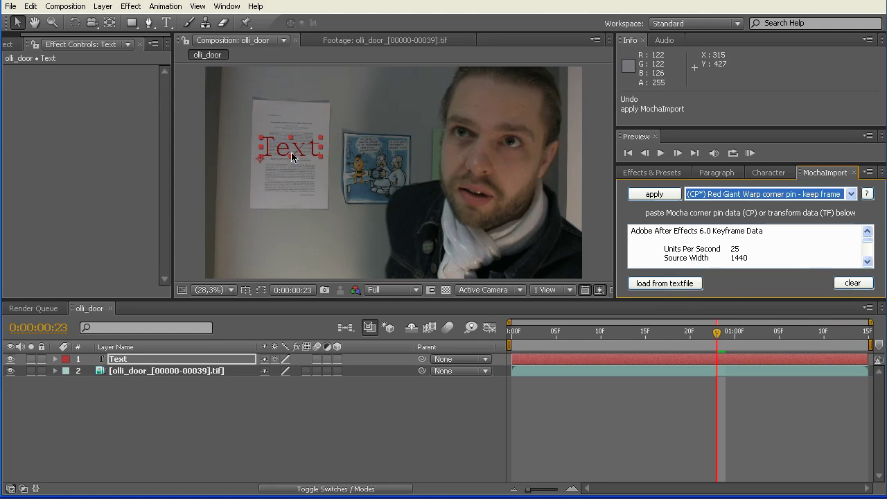
pyautogui.moveTo(717, 332); pyautogui.dragTo(645, 335)
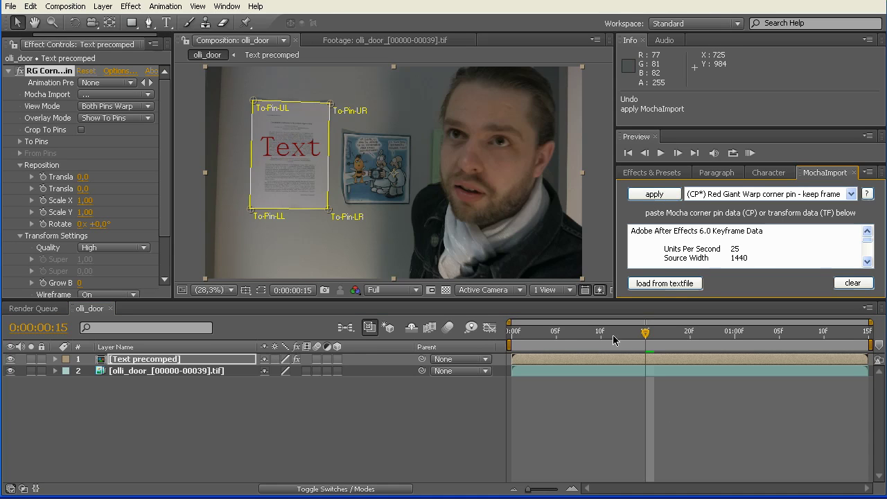
pyautogui.moveTo(646, 337)
pyautogui.mouseDown()
pyautogui.moveTo(568, 333)
pyautogui.moveTo(840, 343)
pyautogui.moveTo(520, 338)
pyautogui.moveTo(760, 340)
pyautogui.moveTo(463, 352)
pyautogui.moveTo(744, 347)
pyautogui.moveTo(557, 343)
pyautogui.moveTo(636, 339)
pyautogui.mouseUp()
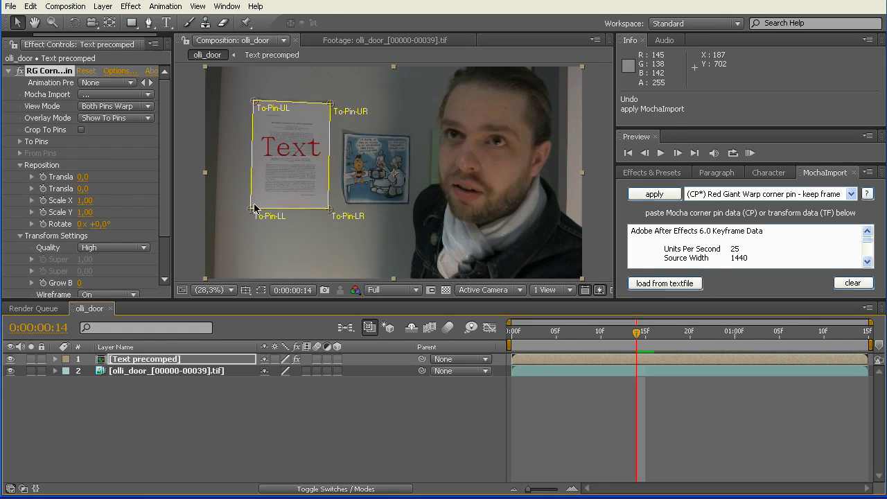
# - Undo the keep-frame corner pin on the text layer
pyautogui.click(30, 6)
pyautogui.click(36, 24)
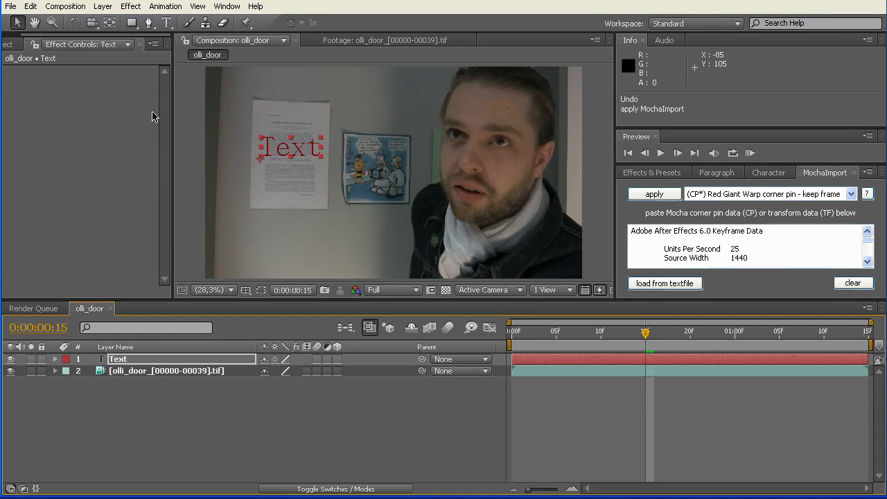
# - Rotate the text layer to 23° and move it lower on the paper sheet to about 194, 522
pyautogui.hotkey('ctrl', 'r')
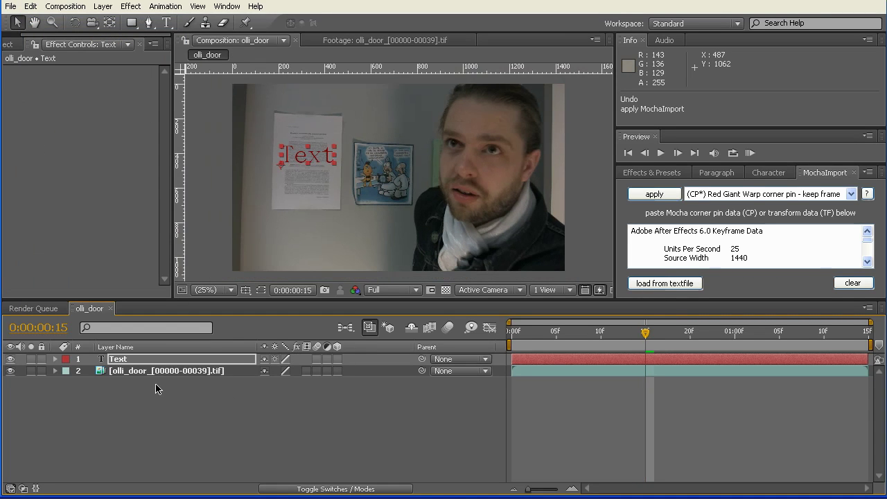
pyautogui.press('r')
pyautogui.moveTo(285, 376); pyautogui.dragTo(300, 377)
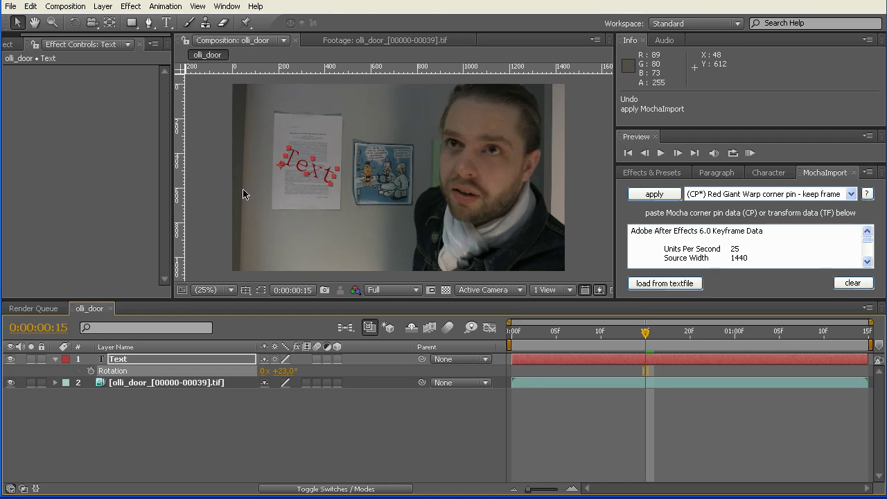
pyautogui.moveTo(319, 176); pyautogui.dragTo(317, 186)
# - Scale the text layer to 117%
pyautogui.press('s')
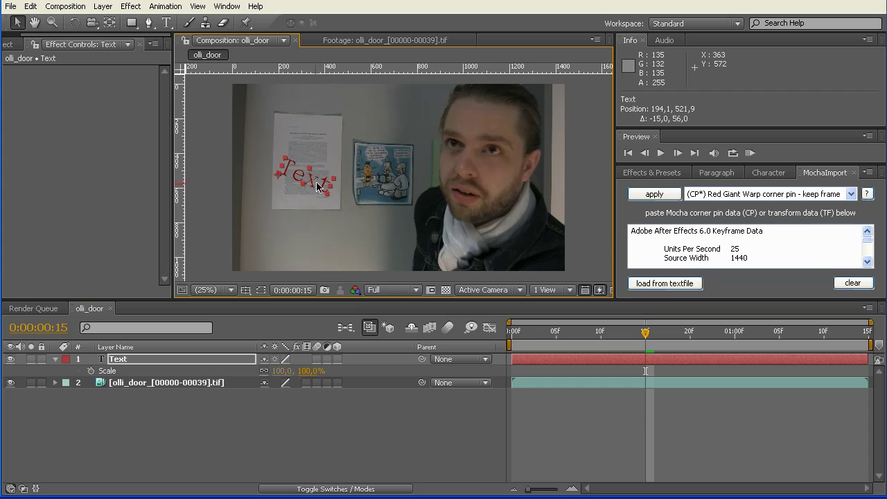
pyautogui.moveTo(306, 371); pyautogui.dragTo(318, 371)
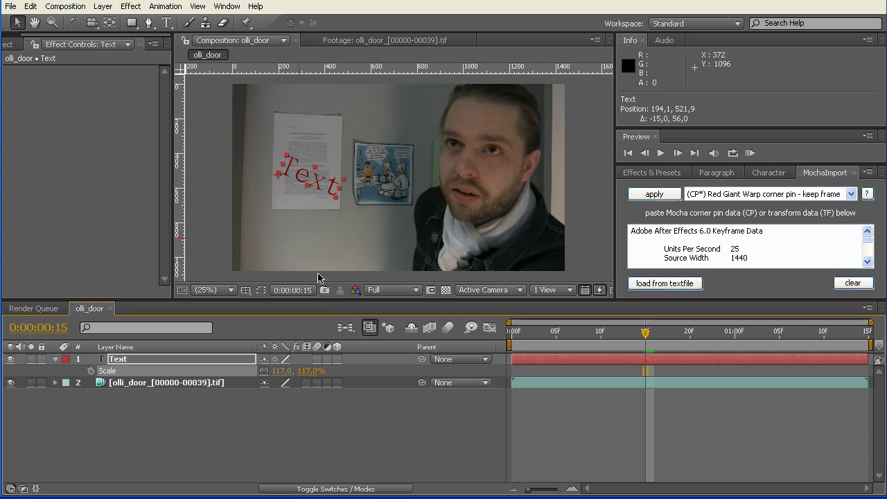
pyautogui.click(436, 262)
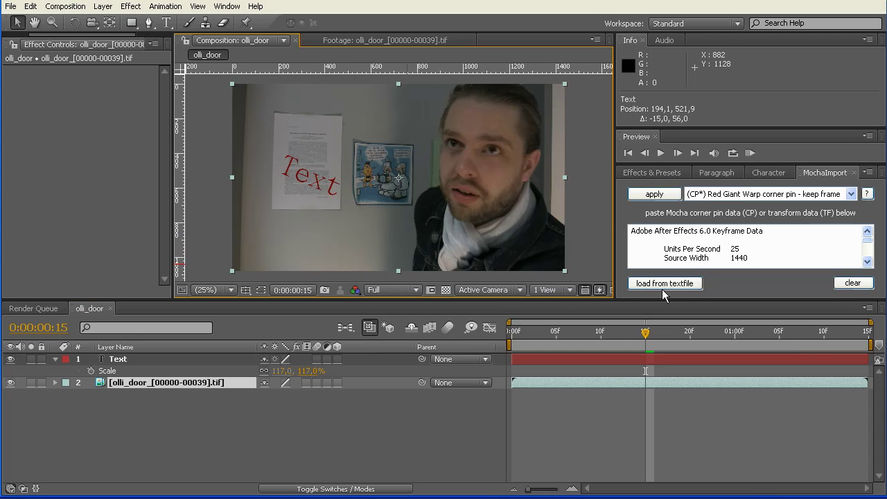
# - Apply the keep-frame Red Giant Warp corner pin to the text layer at 0:00:00:15 and inspect it along the timeline and inside its precomp
pyautogui.click(121, 361)
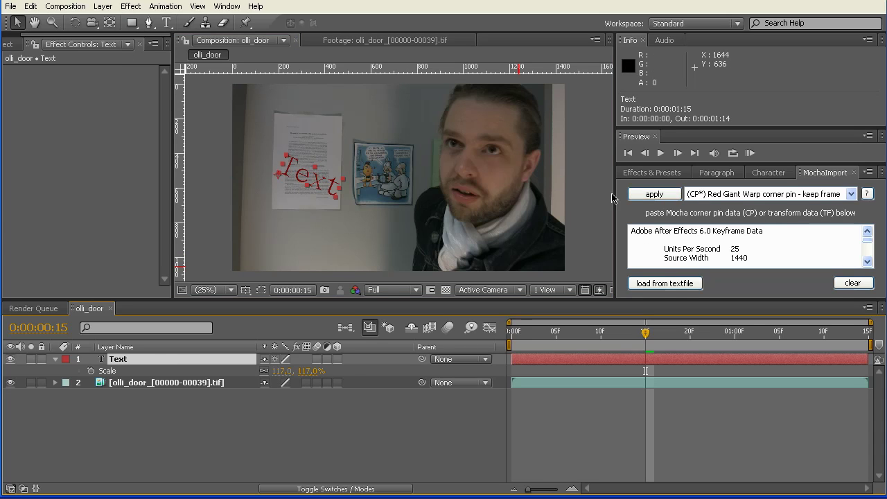
pyautogui.click(654, 194)
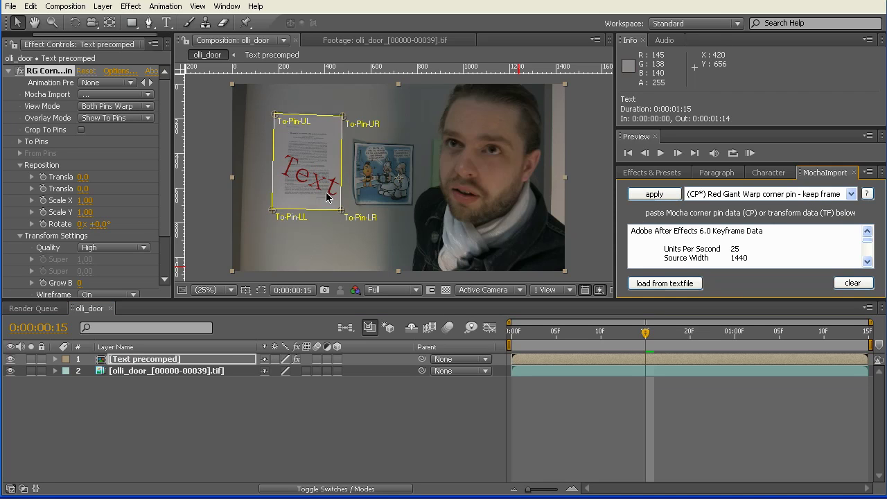
pyautogui.moveTo(643, 336); pyautogui.dragTo(589, 339)
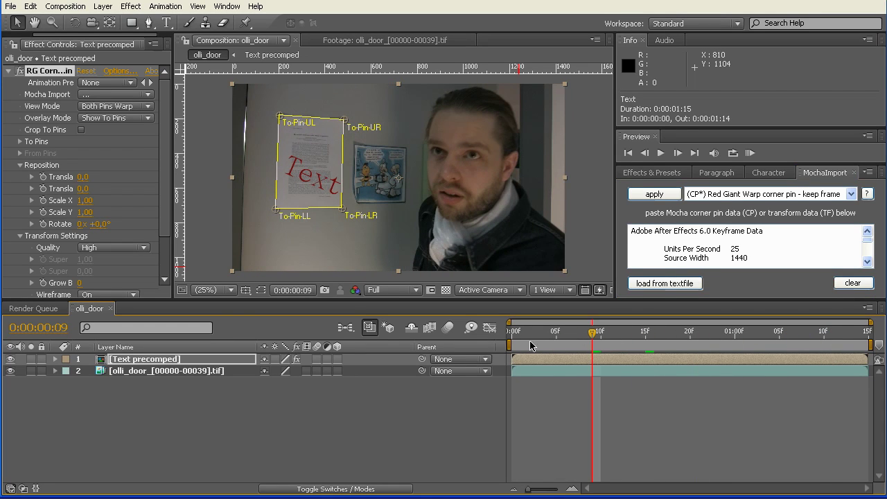
pyautogui.doubleClick(102, 360)
pyautogui.moveTo(603, 344)
pyautogui.mouseDown()
pyautogui.moveTo(547, 343)
pyautogui.moveTo(636, 343)
pyautogui.moveTo(599, 341)
pyautogui.moveTo(619, 343)
pyautogui.mouseUp()
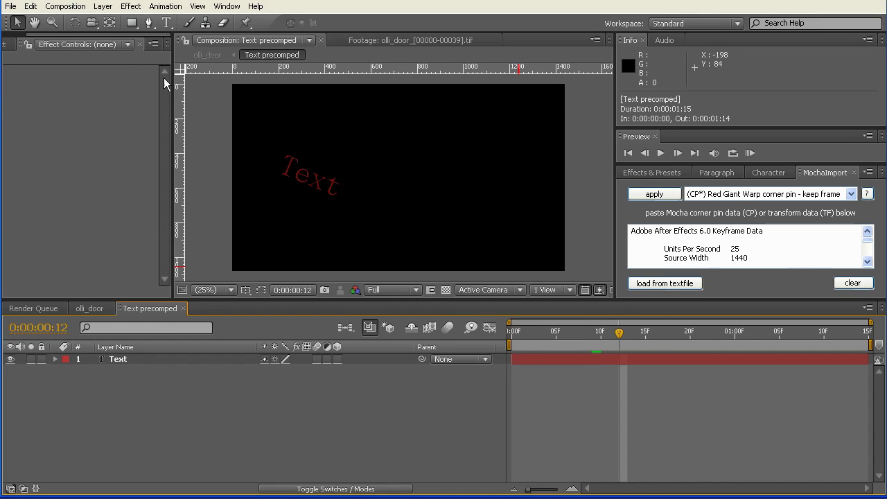
# - Undo the MochaImport application and delete the text layer from the olli_door composition
pyautogui.click(31, 7)
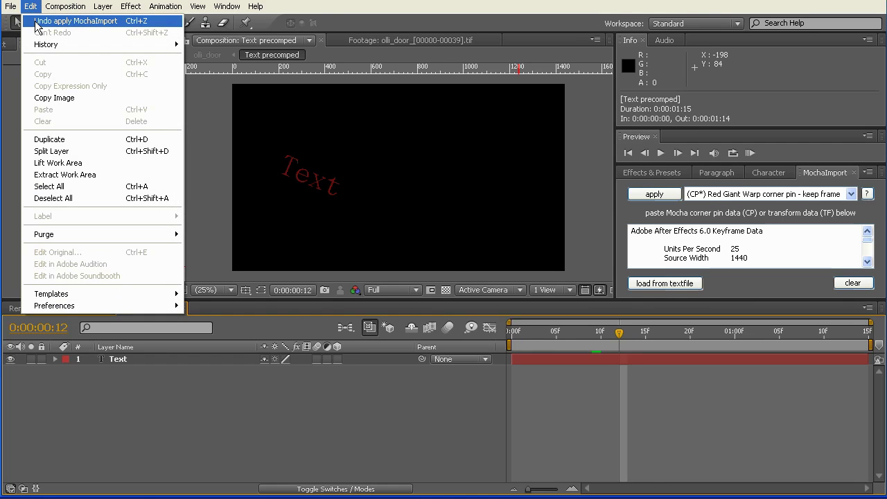
pyautogui.click(36, 22)
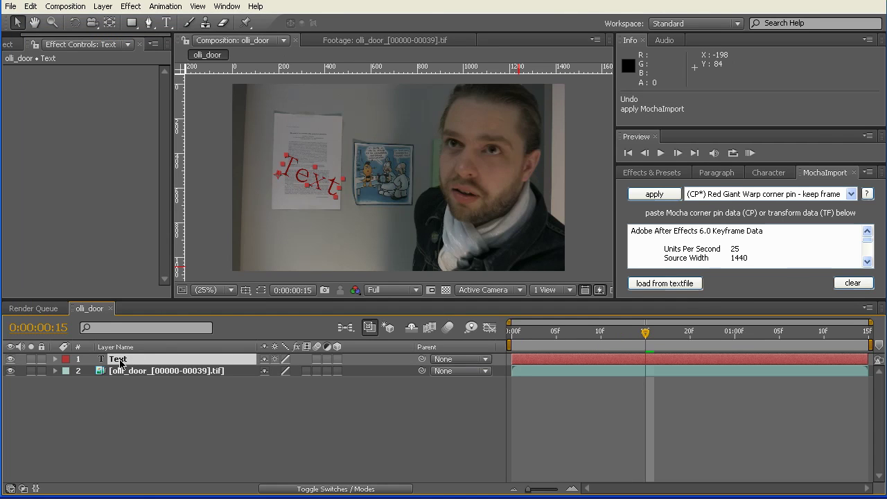
pyautogui.click(121, 360)
pyautogui.press('Delete')
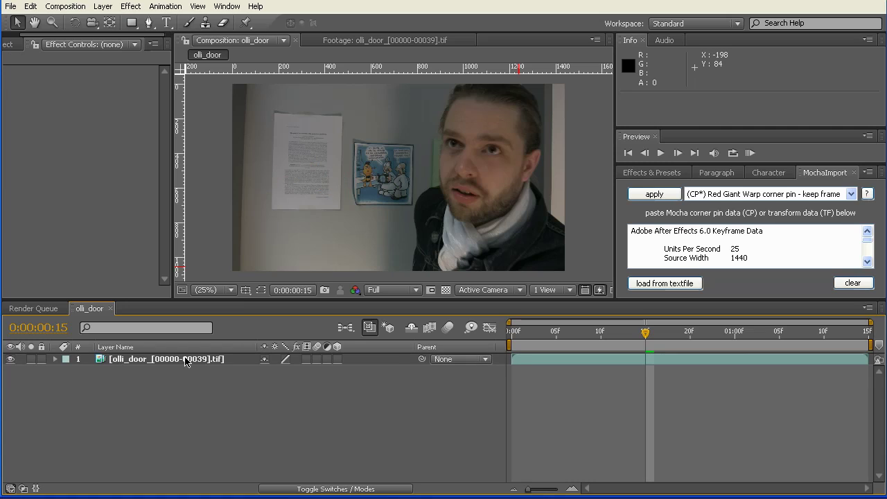
pyautogui.click(745, 196)
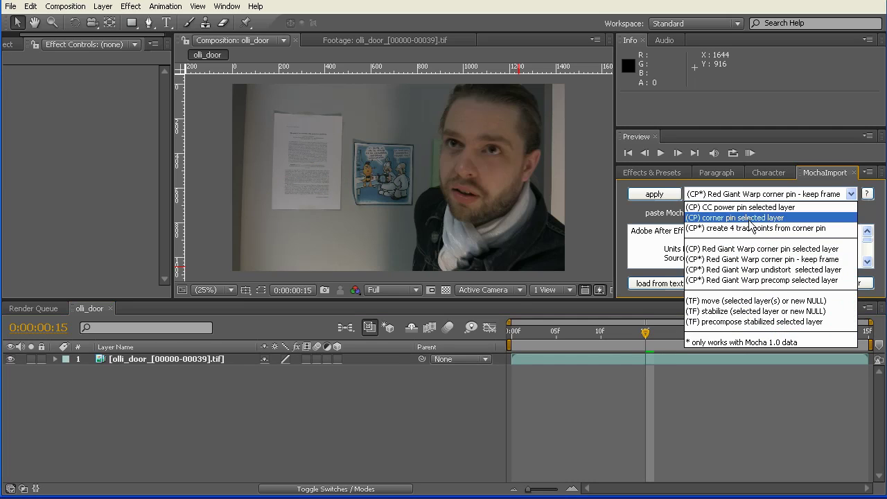
pyautogui.click(760, 270)
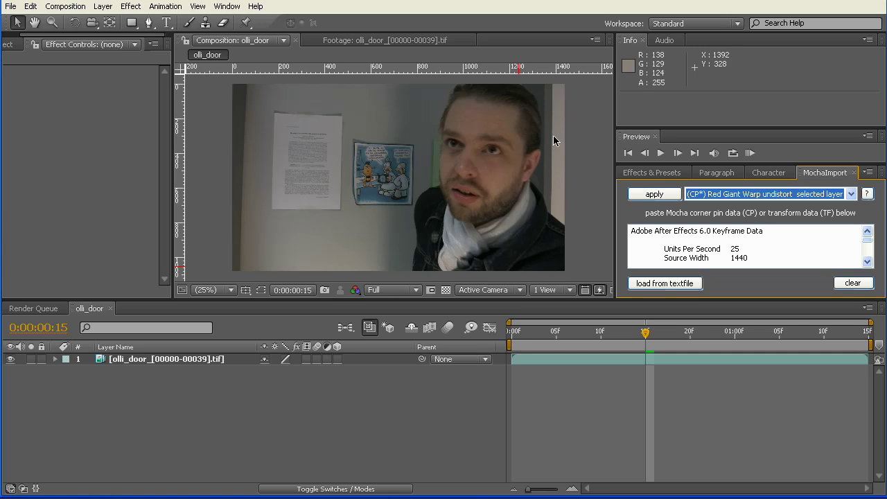
pyautogui.click(652, 196)
pyautogui.click(444, 372)
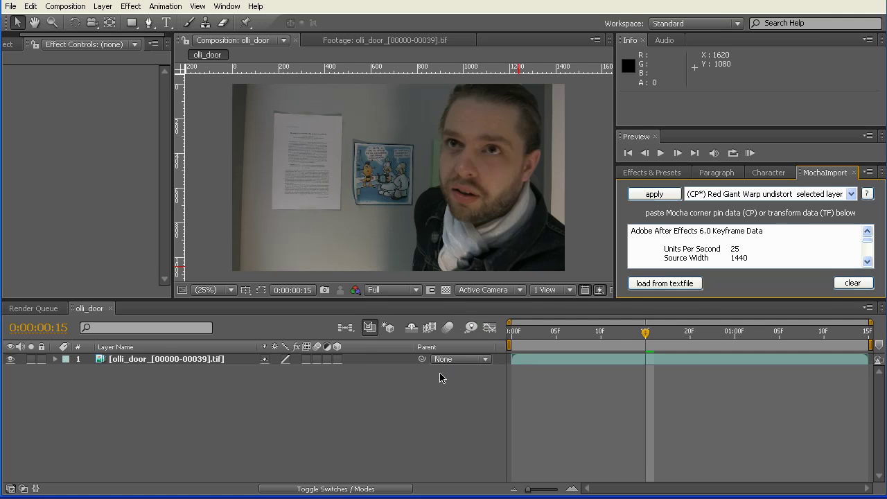
pyautogui.click(133, 360)
pyautogui.click(658, 195)
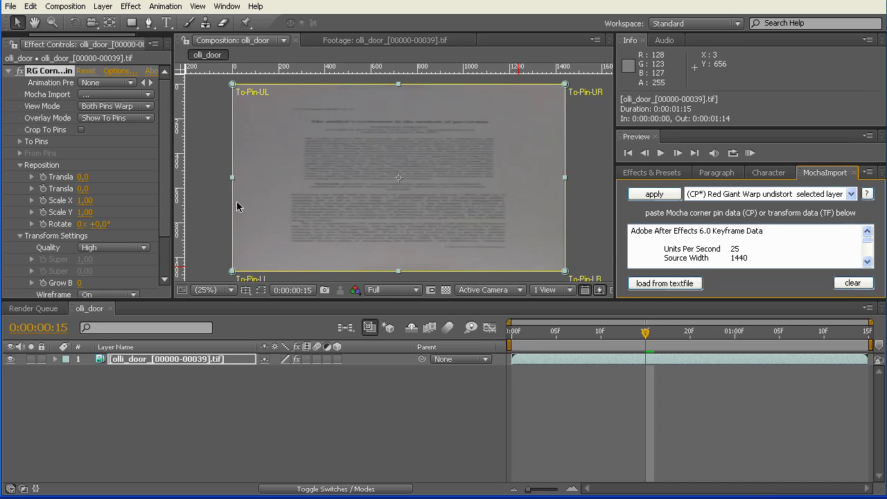
# - Scrub the undistorted footage to 0:00:00:17 and play it from the start to check that the paper stays steady
pyautogui.moveTo(651, 337)
pyautogui.mouseDown()
pyautogui.moveTo(516, 333)
pyautogui.moveTo(865, 333)
pyautogui.moveTo(511, 333)
pyautogui.moveTo(694, 335)
pyautogui.moveTo(655, 335)
pyautogui.moveTo(663, 335)
pyautogui.mouseUp()
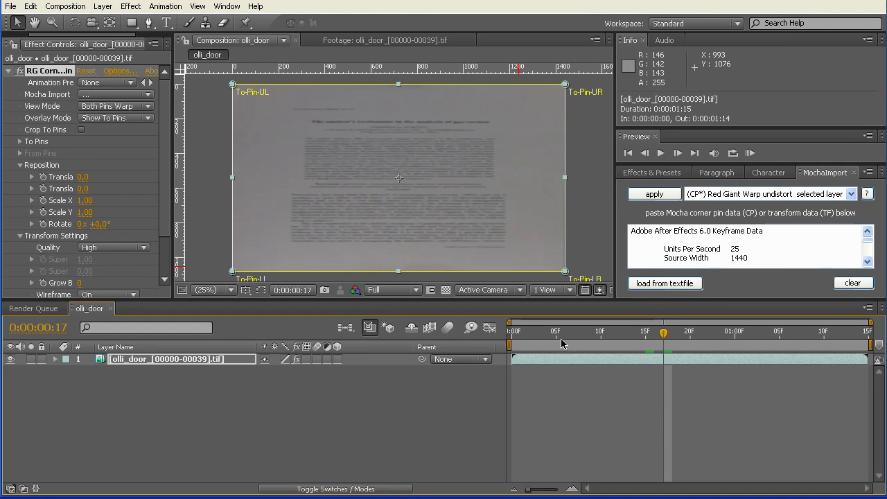
pyautogui.click(516, 334)
pyautogui.press('space')
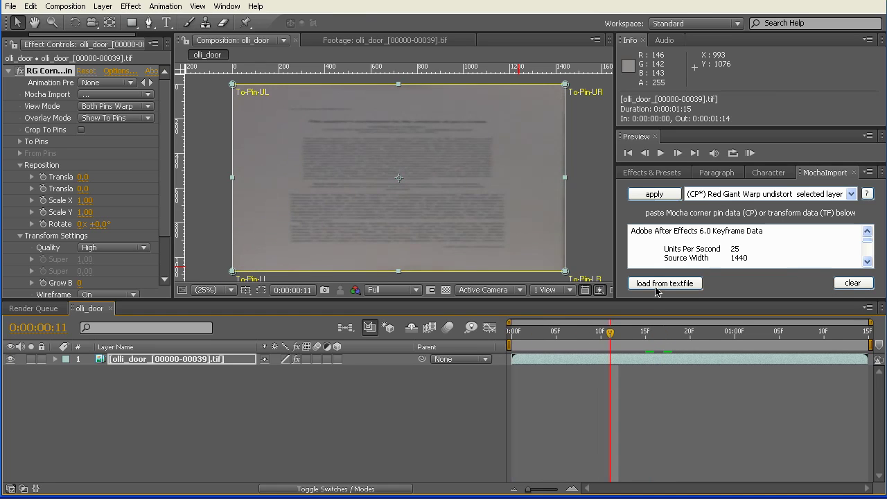
# - Apply "(CP*) Red Giant Warp precomp selected layer" to the olli_door footage layer at 0:00:00:00 and scrub to 0:00:00:24 to check it
pyautogui.click(722, 197)
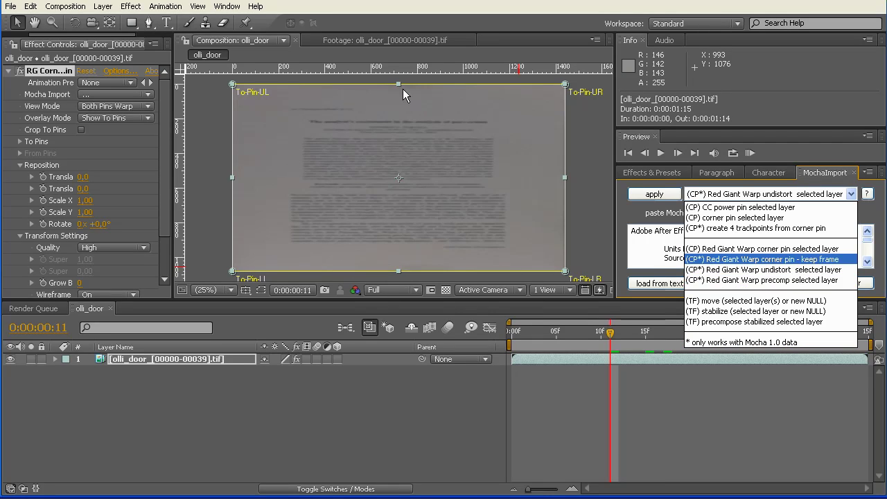
pyautogui.click(422, 420)
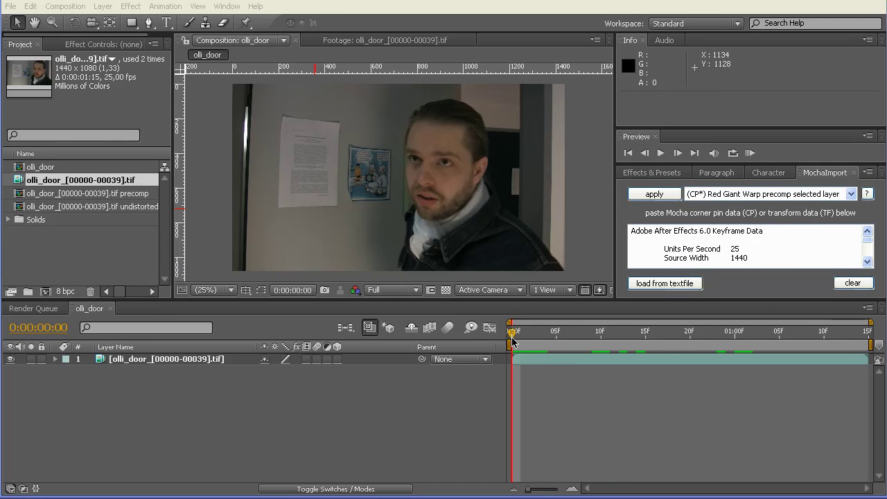
pyautogui.moveTo(512, 339); pyautogui.dragTo(464, 356)
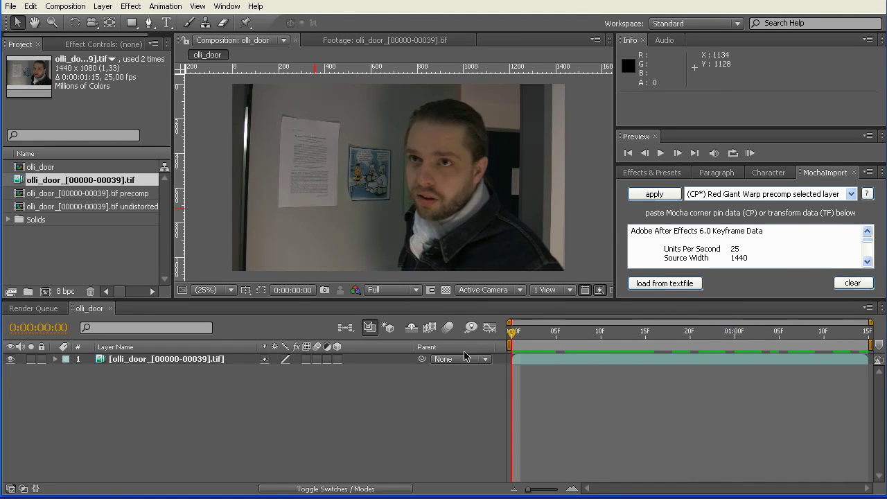
pyautogui.click(837, 196)
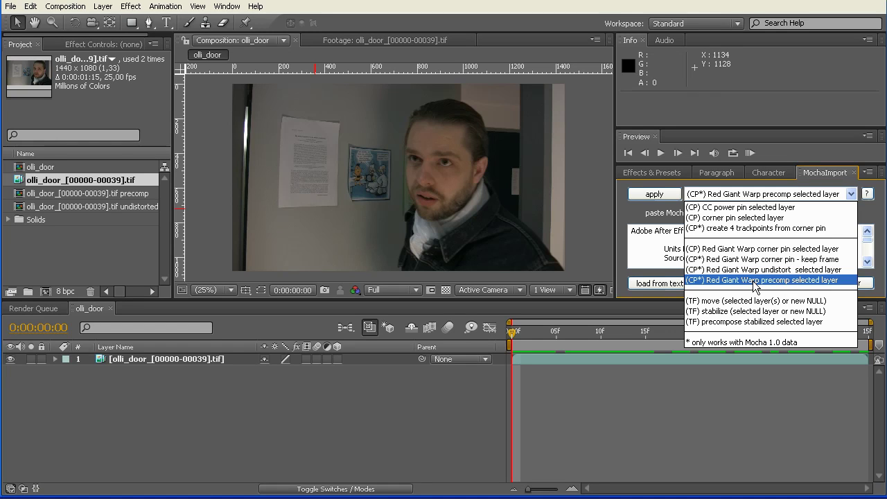
pyautogui.click(754, 286)
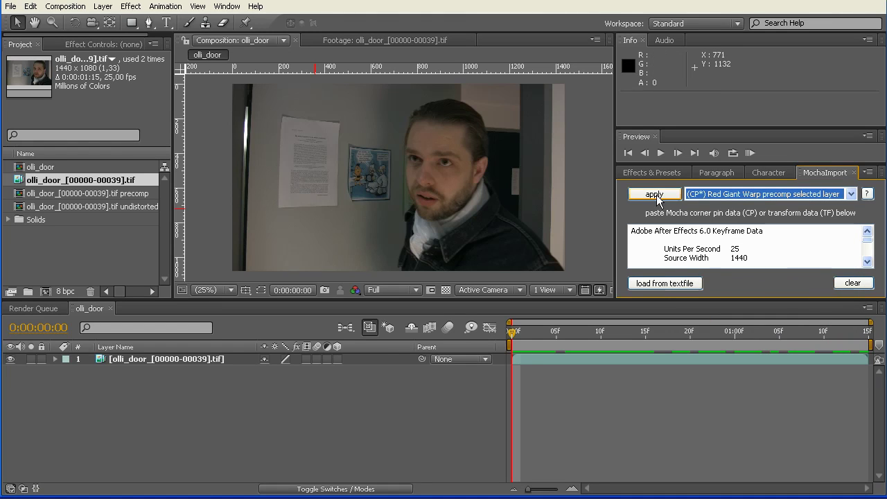
pyautogui.click(204, 360)
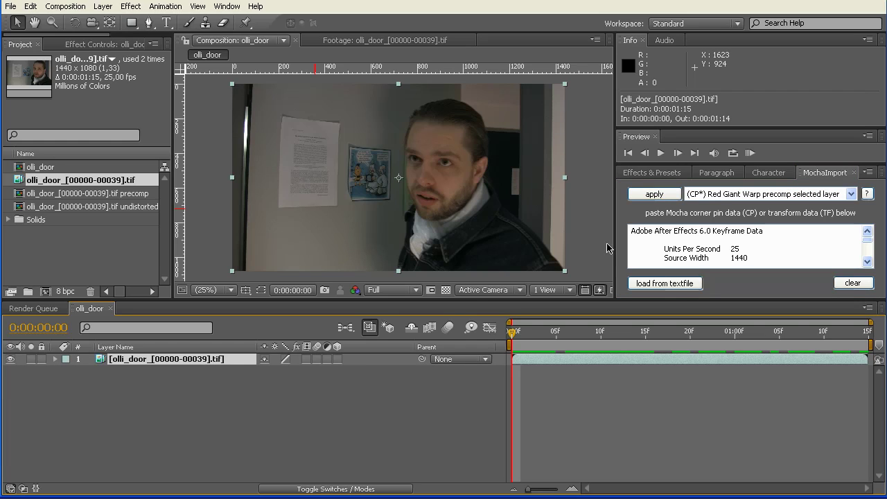
pyautogui.click(656, 195)
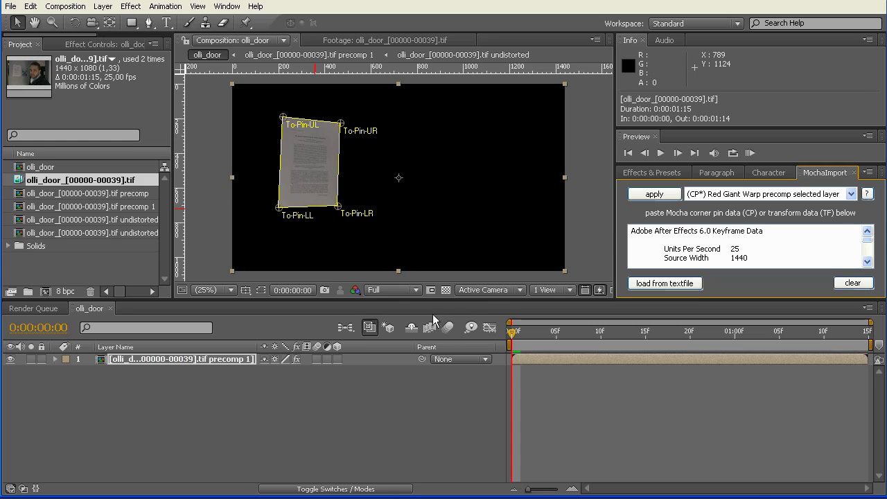
pyautogui.moveTo(506, 339); pyautogui.dragTo(726, 354)
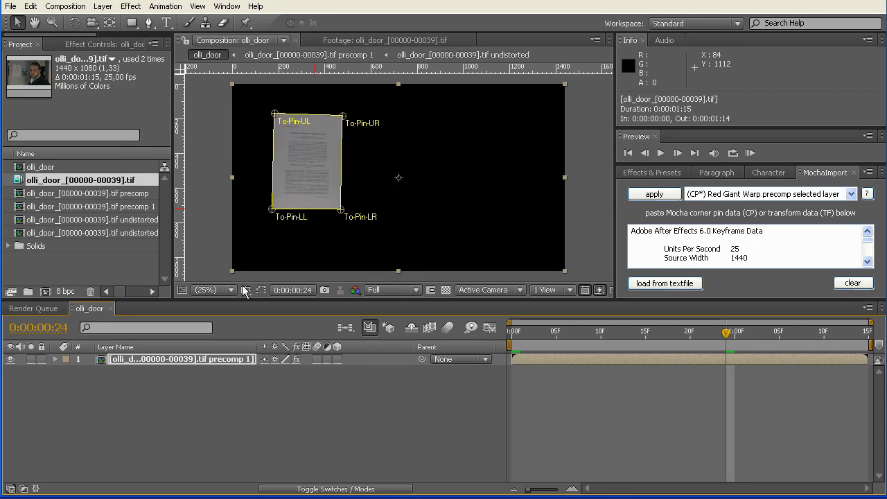
pyautogui.moveTo(33, 182); pyautogui.dragTo(81, 384)
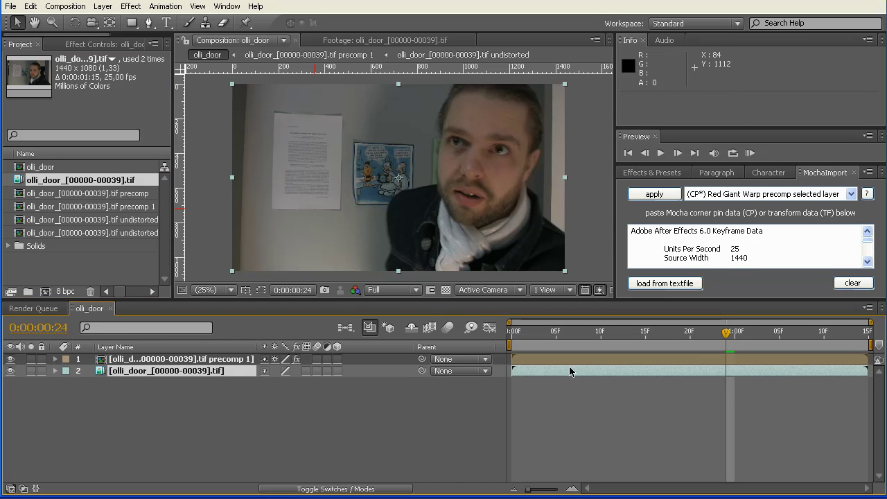
pyautogui.moveTo(727, 338); pyautogui.dragTo(539, 333)
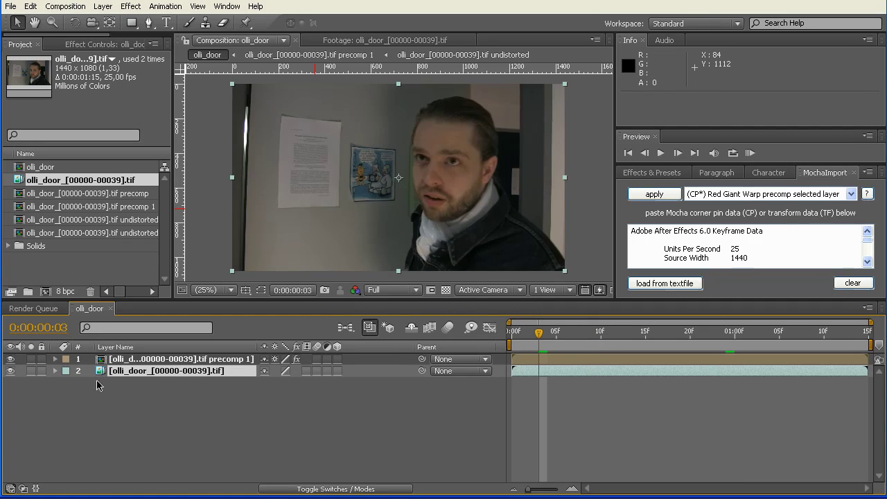
pyautogui.click(10, 371)
pyautogui.click(10, 371)
pyautogui.click(10, 372)
pyautogui.click(11, 371)
pyautogui.press('space')
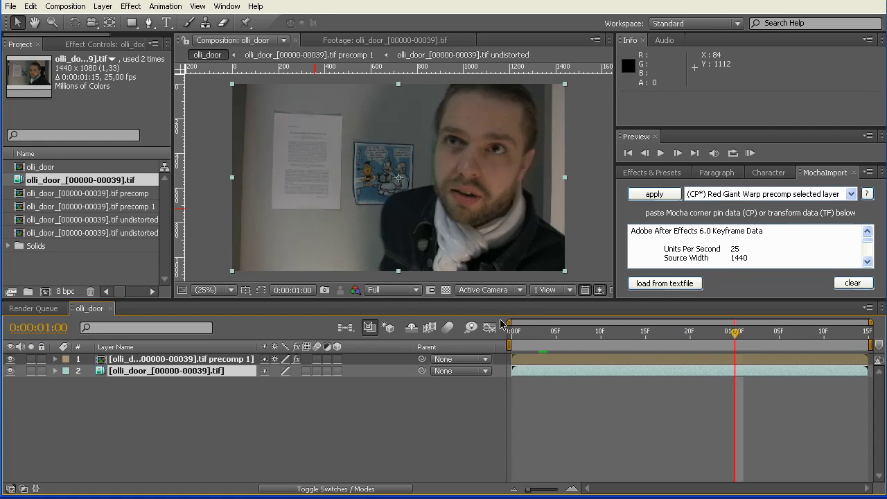
pyautogui.click(10, 372)
pyautogui.click(11, 372)
pyautogui.click(10, 372)
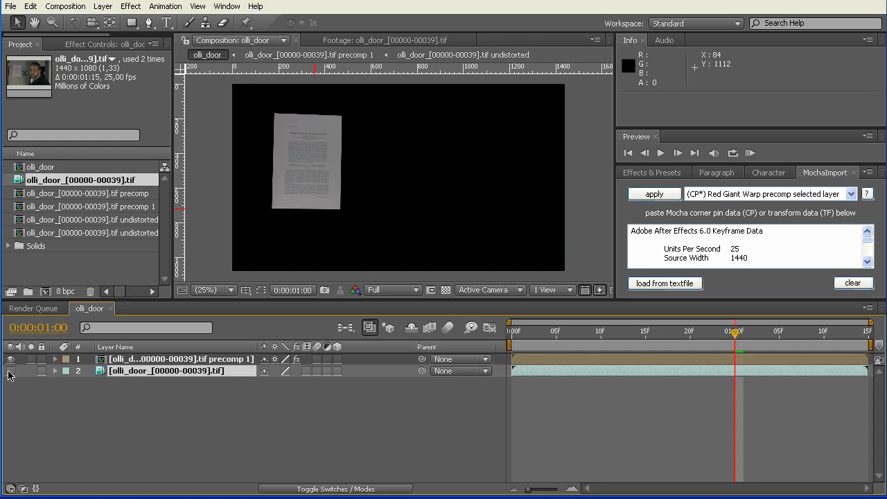
pyautogui.click(10, 372)
pyautogui.click(155, 360)
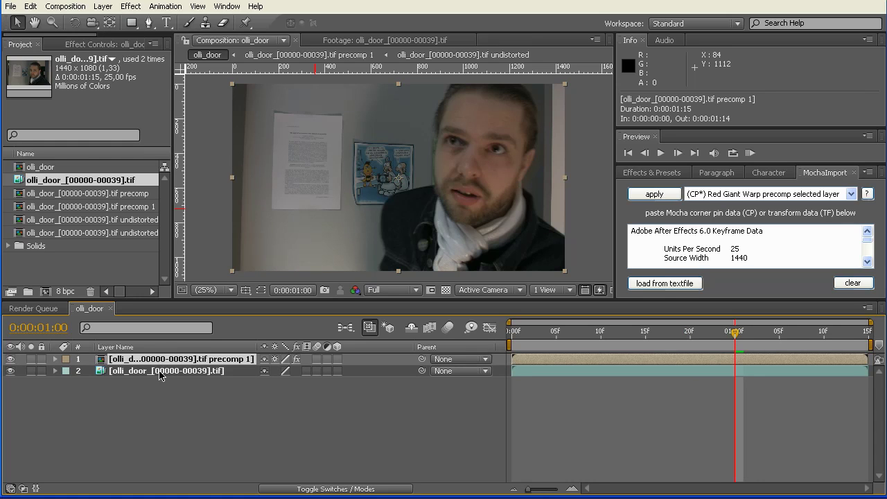
pyautogui.doubleClick(102, 360)
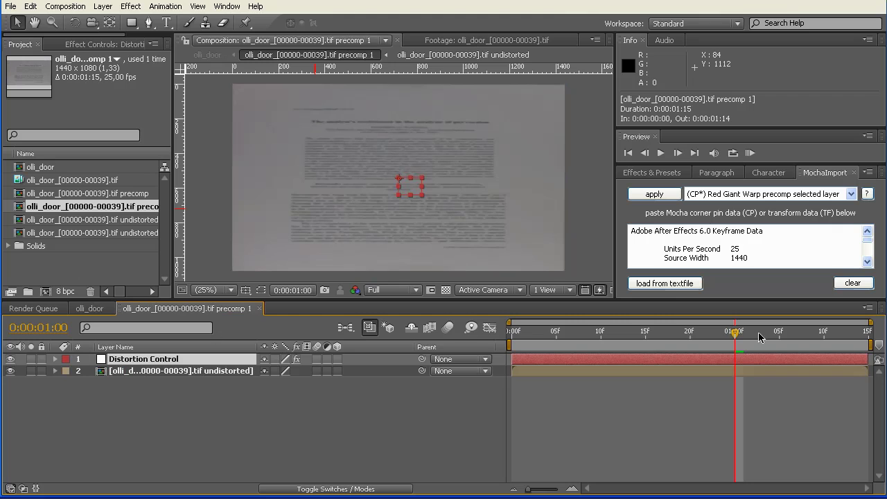
pyautogui.moveTo(730, 333); pyautogui.dragTo(619, 334)
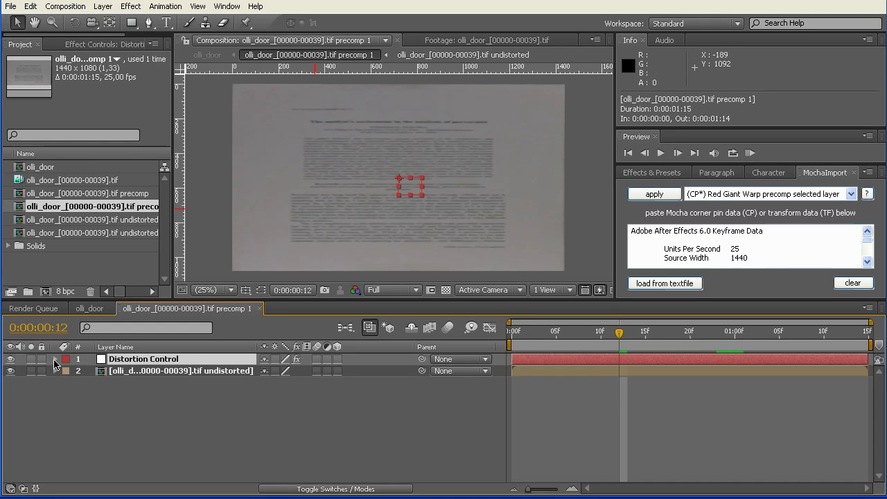
# - Reveal the Distortion Control layer's shrink X and shrink Y sliders, set shrink X to 52.98 and scrub to 0:00:00:15
pyautogui.click(55, 359)
pyautogui.click(66, 370)
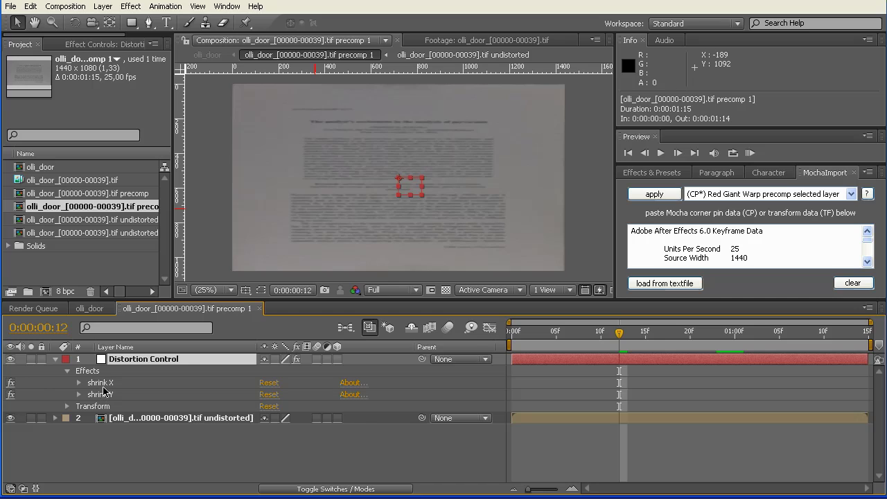
pyautogui.click(107, 385)
pyautogui.click(90, 43)
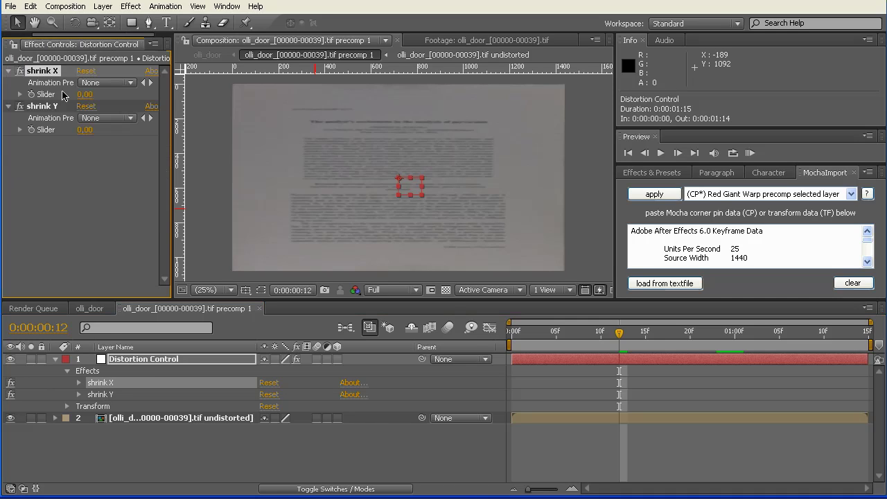
pyautogui.click(21, 106)
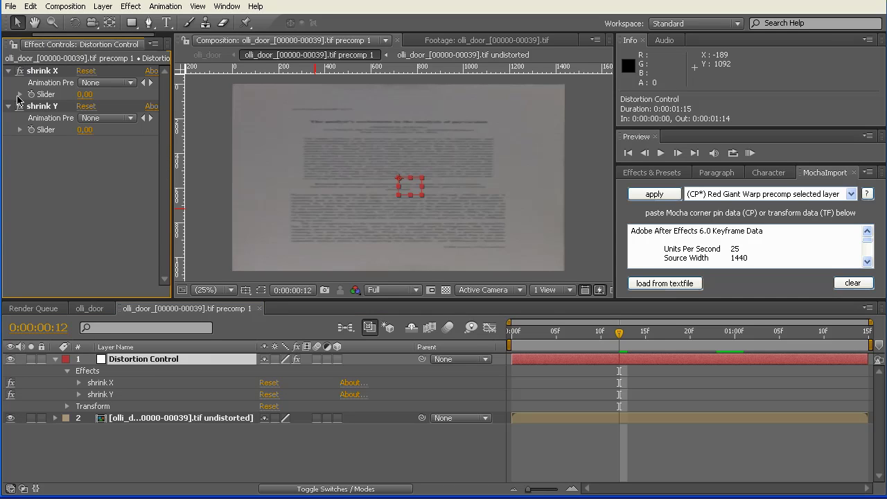
pyautogui.click(20, 95)
pyautogui.click(20, 149)
pyautogui.moveTo(40, 114); pyautogui.dragTo(87, 119)
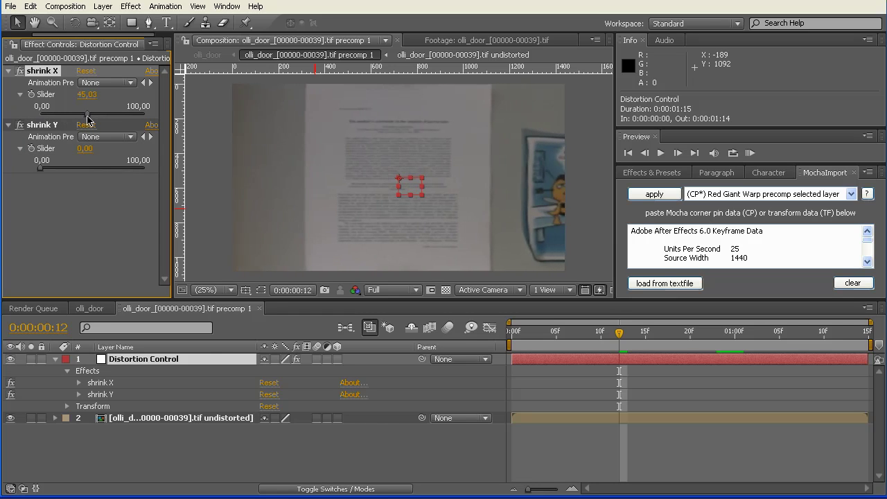
pyautogui.click(41, 170)
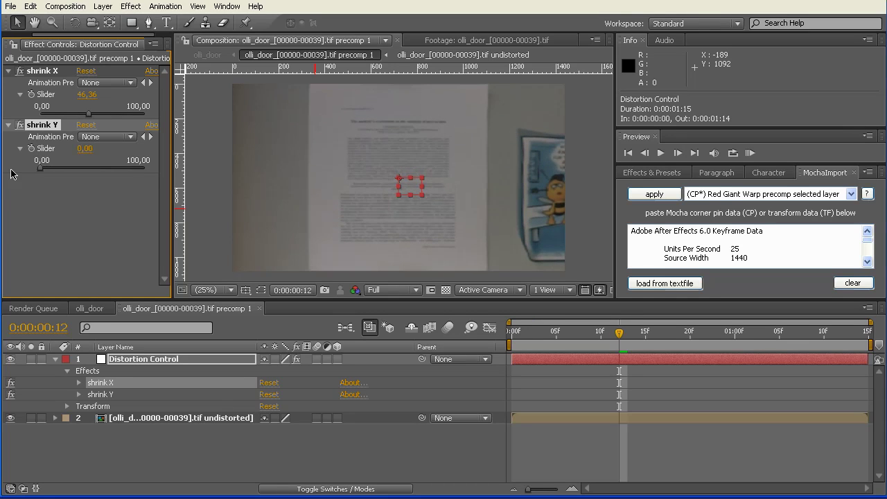
pyautogui.click(73, 123)
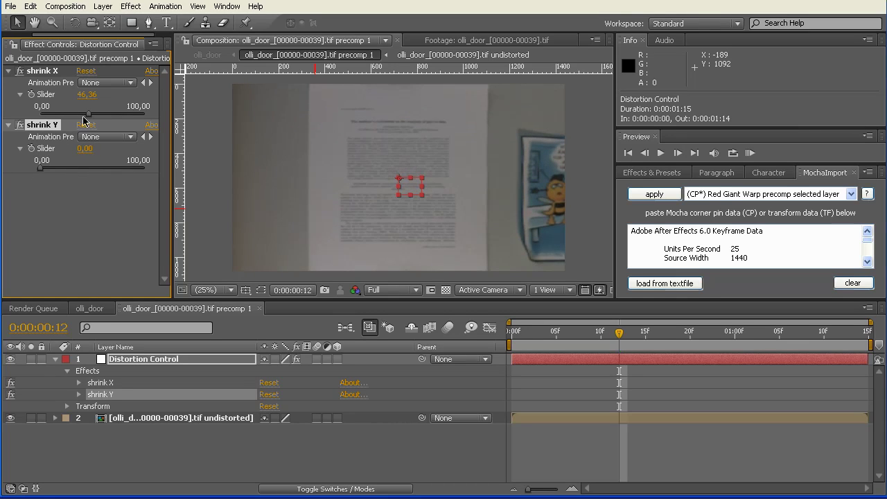
pyautogui.moveTo(88, 115); pyautogui.dragTo(96, 115)
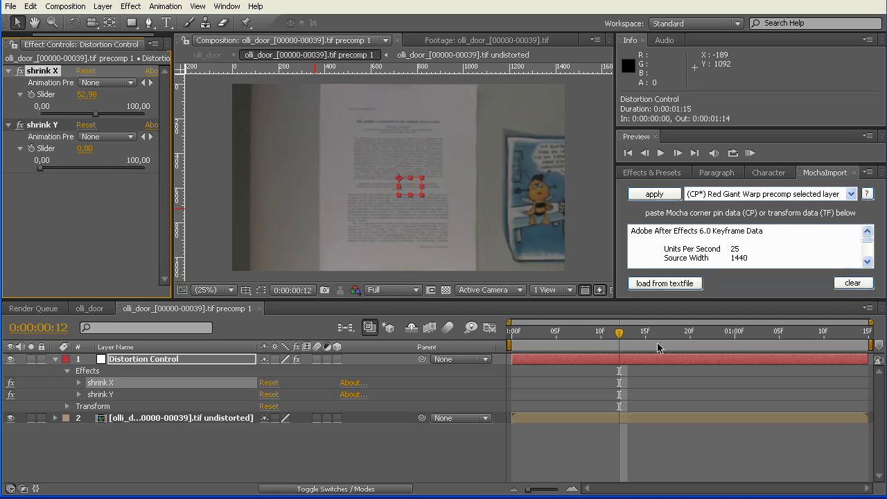
pyautogui.moveTo(620, 334); pyautogui.dragTo(646, 351)
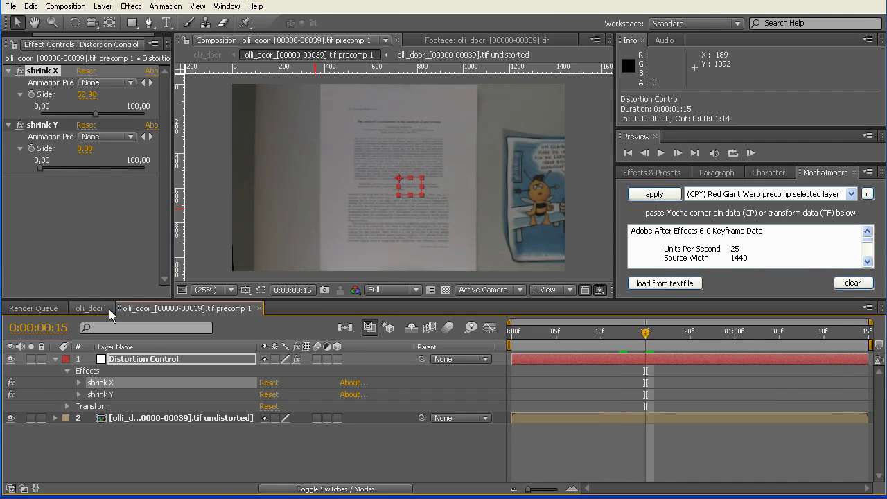
# - In the olli_door composition, lower the original footage layer's opacity to 51% and scrub back to 0:00:00:09 to see the precomp's extent
pyautogui.click(99, 309)
pyautogui.moveTo(645, 333); pyautogui.dragTo(663, 332)
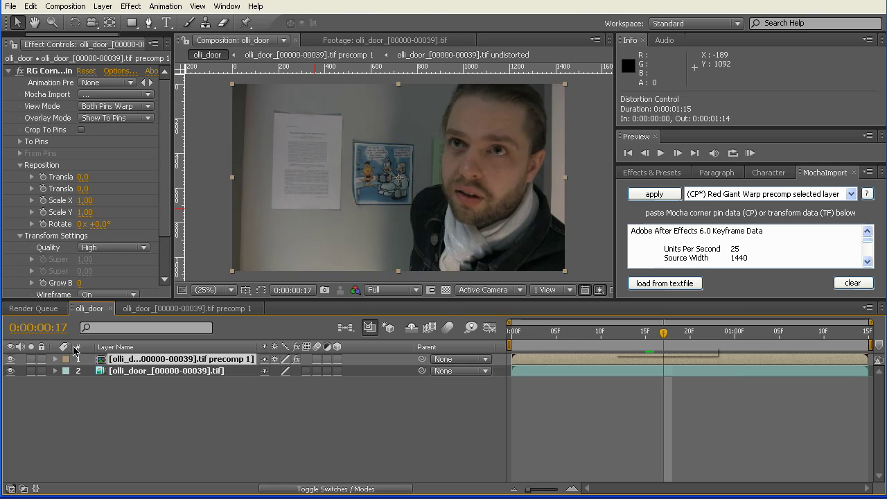
pyautogui.click(160, 372)
pyautogui.press('t')
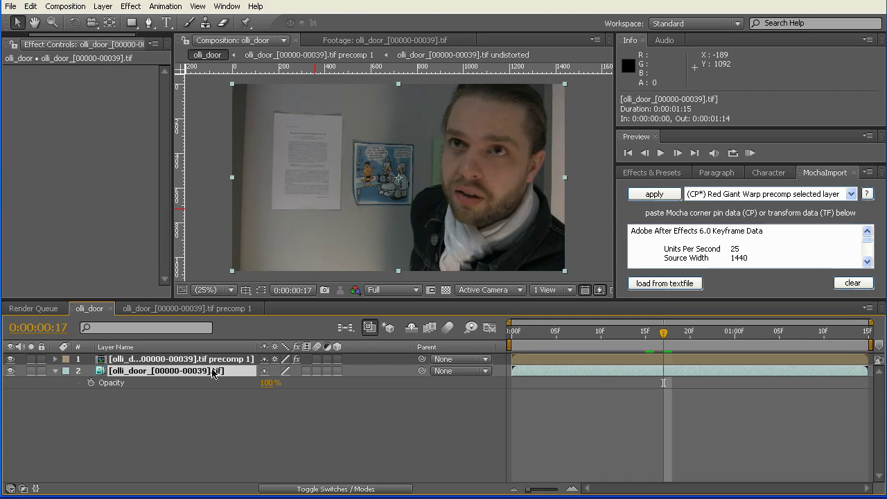
pyautogui.moveTo(270, 388)
pyautogui.mouseDown()
pyautogui.moveTo(216, 390)
pyautogui.moveTo(259, 390)
pyautogui.mouseUp()
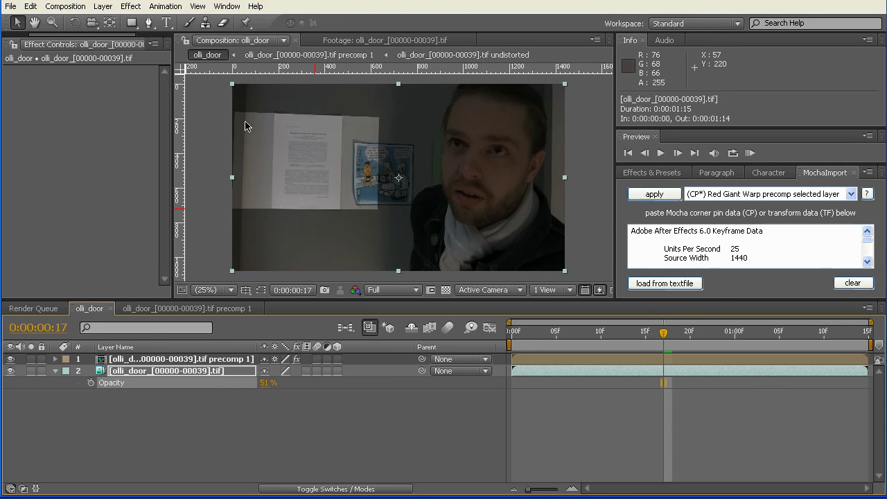
pyautogui.click(135, 360)
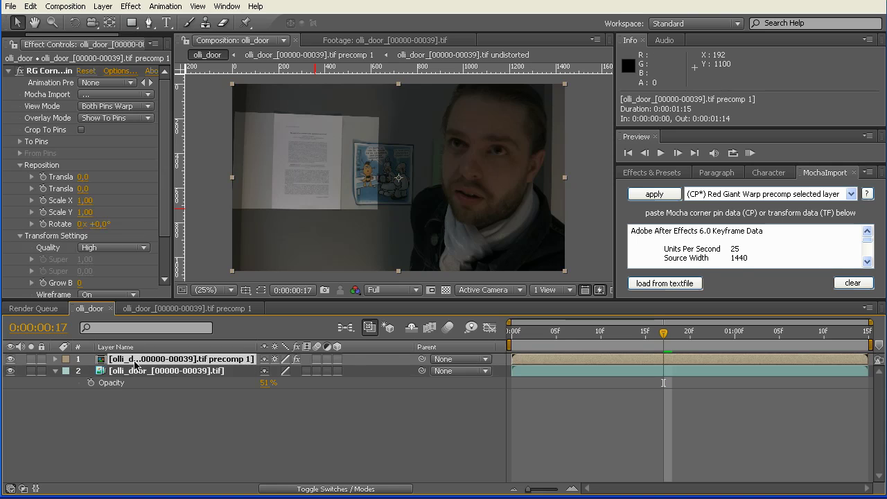
pyautogui.moveTo(666, 337); pyautogui.dragTo(592, 338)
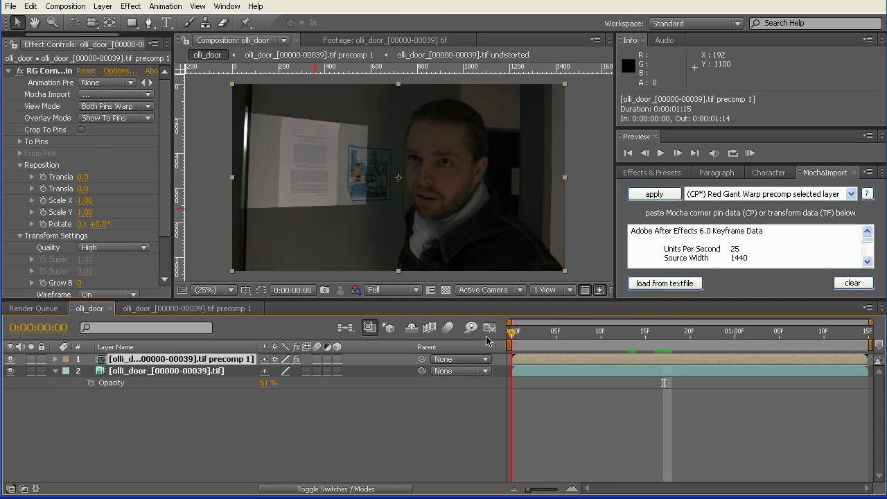
# - Add the text "Text" over the paper's heading in precomp 1 and play the olli_door composition to check it
pyautogui.click(186, 308)
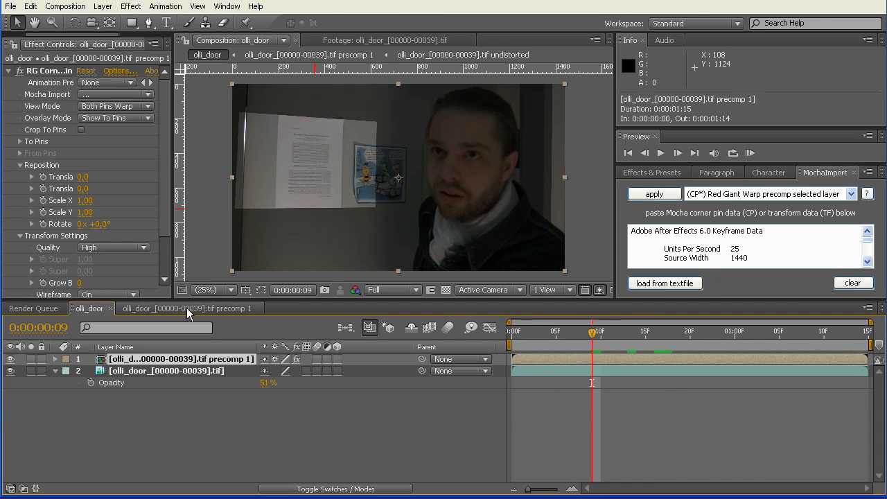
pyautogui.click(166, 22)
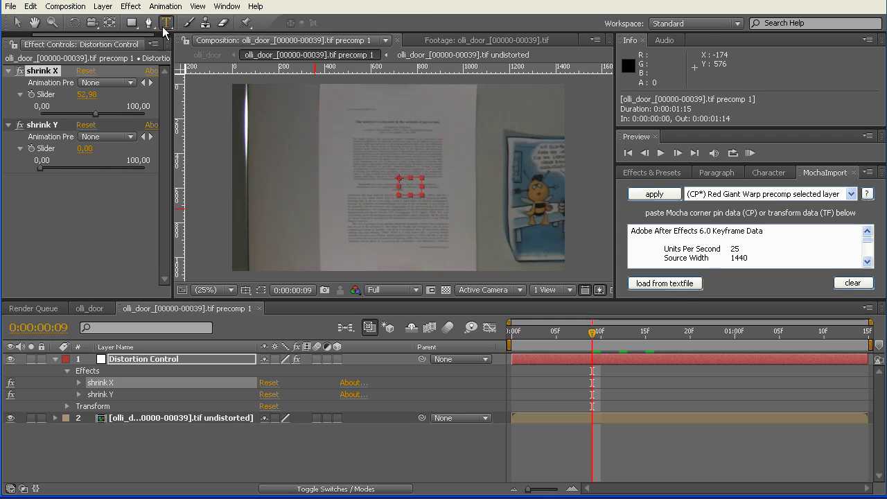
pyautogui.click(359, 140)
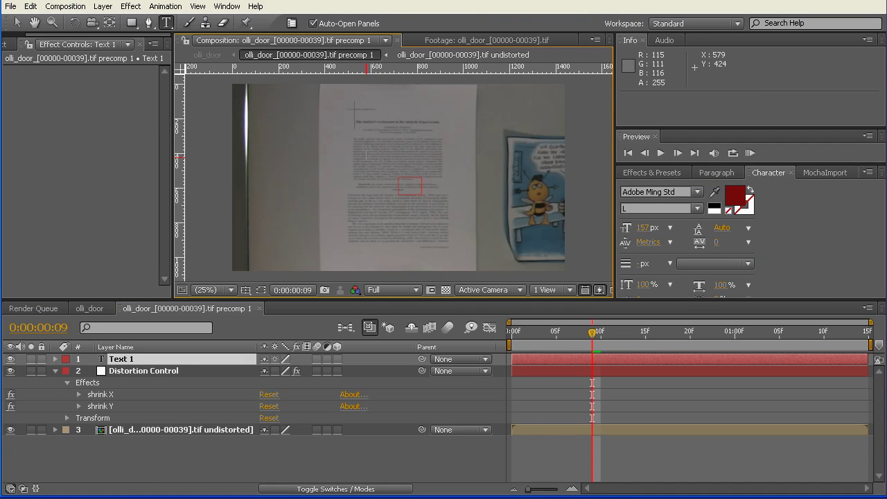
pyautogui.write('Text')
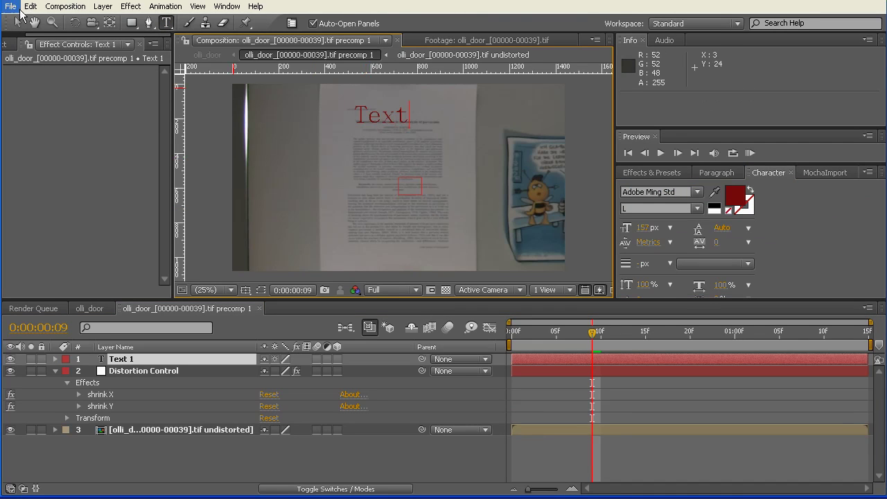
pyautogui.click(18, 23)
pyautogui.click(90, 308)
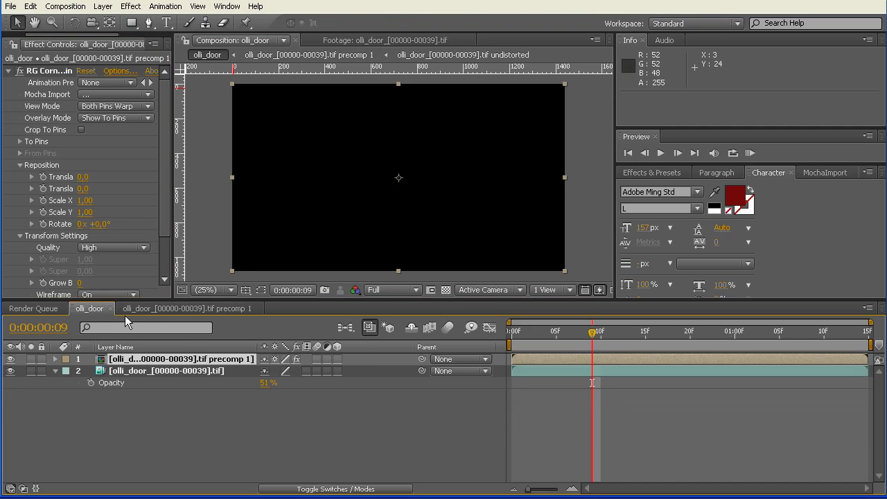
pyautogui.press('space')
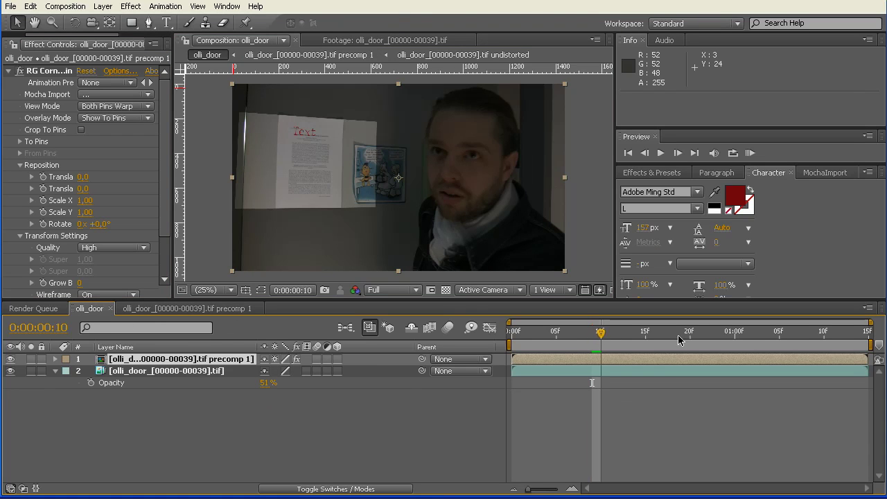
# - Duplicate the undistorted layer in precomp 1 and draw a rectangular mask about 480 by 788 px around the paper's printed text on the copy
pyautogui.click(182, 311)
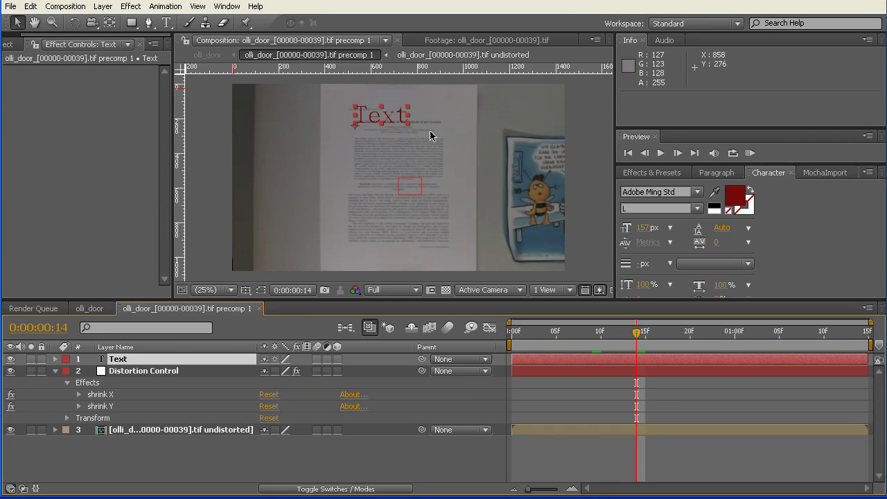
pyautogui.click(141, 430)
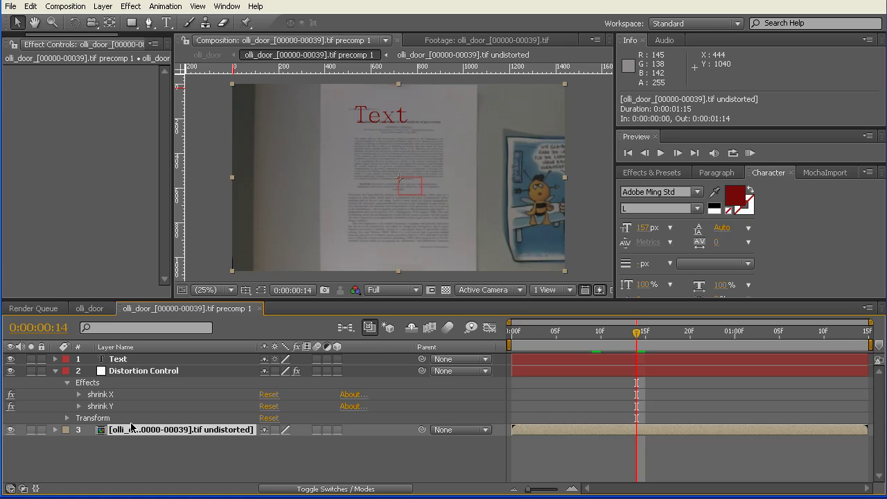
pyautogui.hotkey('ctrl', 'd')
pyautogui.click(131, 23)
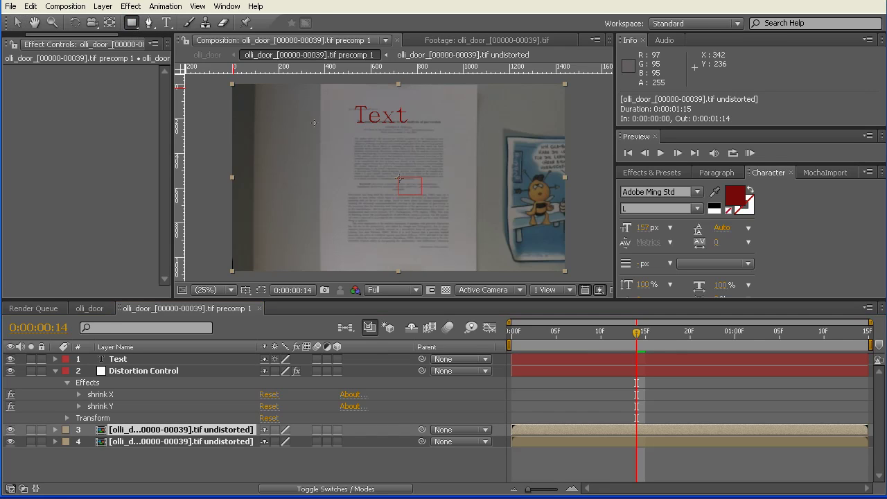
pyautogui.moveTo(343, 113); pyautogui.dragTo(454, 250)
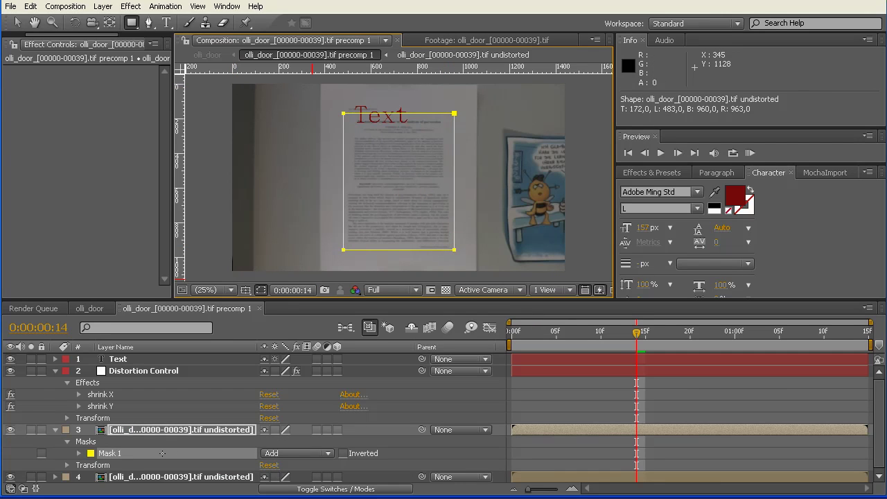
# - Scale the masked undistorted layer to 126% and set its mask feather to 18 pixels
pyautogui.press('s')
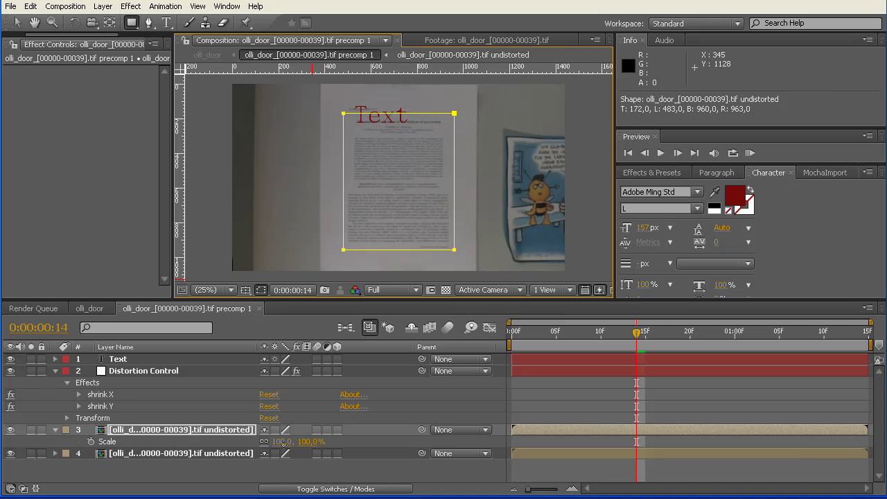
pyautogui.moveTo(283, 443); pyautogui.dragTo(302, 442)
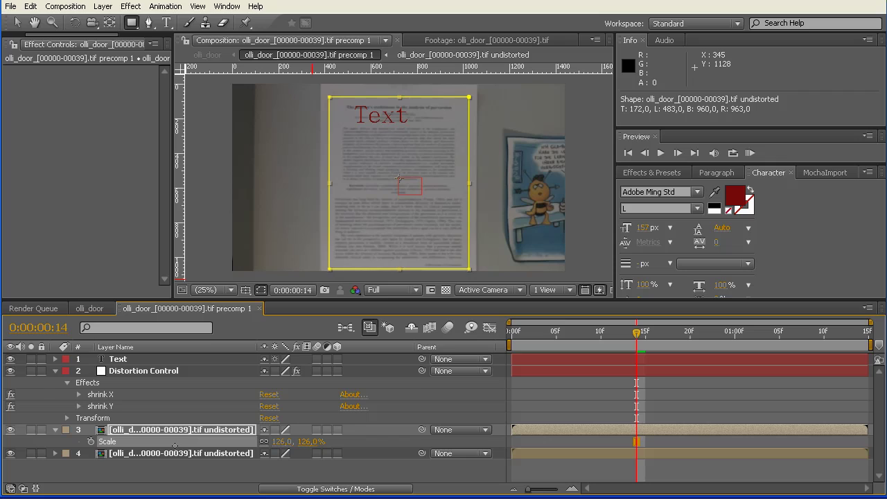
pyautogui.press('f')
pyautogui.moveTo(280, 456); pyautogui.dragTo(294, 454)
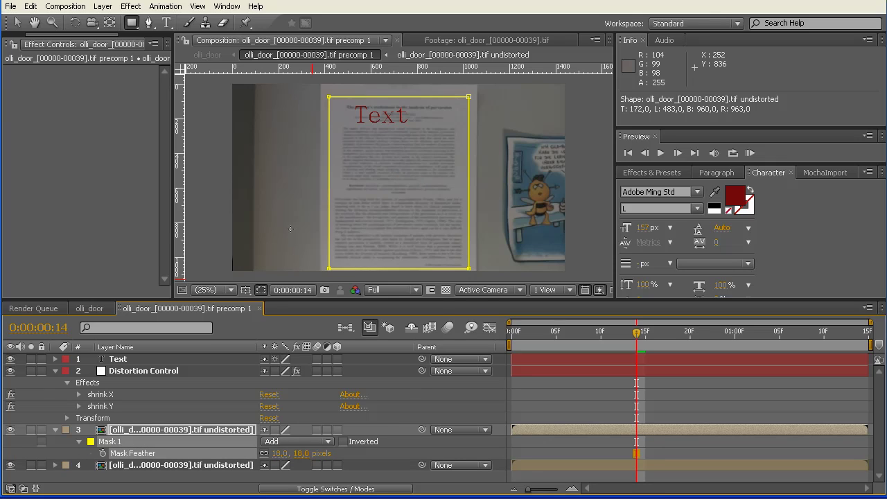
pyautogui.click(17, 22)
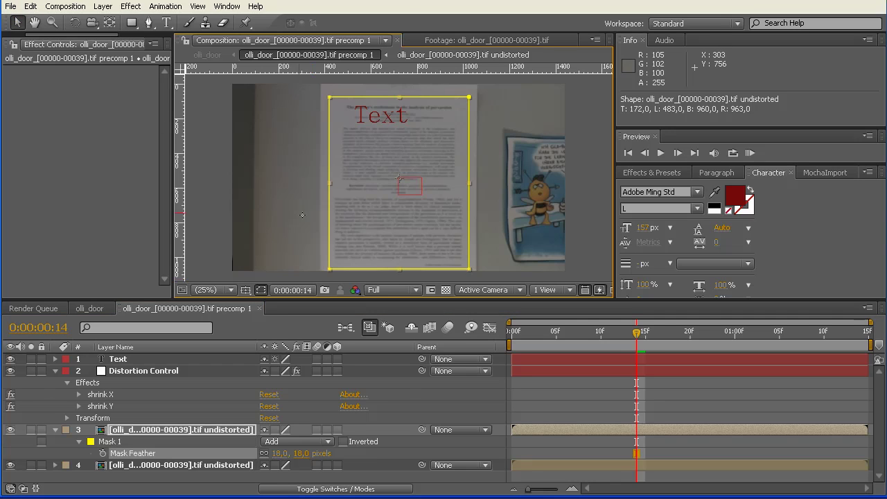
# - Return to the olli_door composition and set the original footage layer's opacity to 100%
pyautogui.click(93, 308)
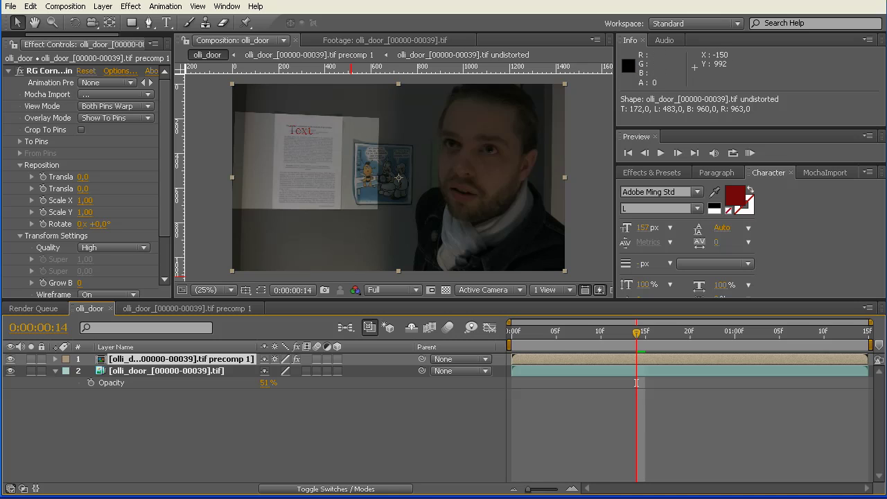
pyautogui.hotkey('ctrl', 'shift', 'a')
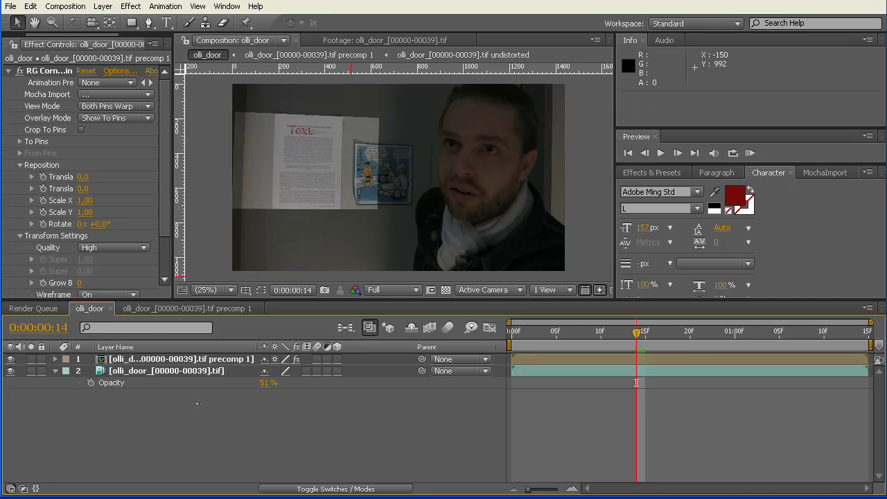
pyautogui.moveTo(264, 382); pyautogui.dragTo(308, 382)
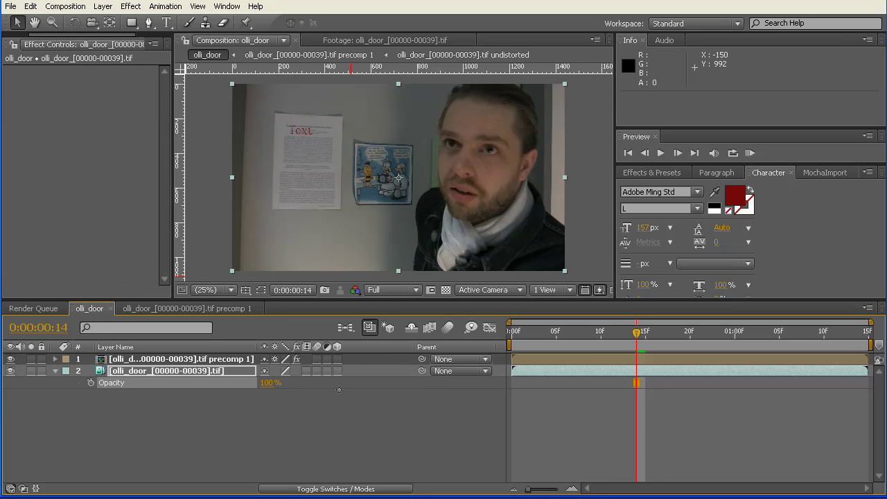
# - Deselect the layers and run a RAM preview of the olli_door composition
pyautogui.click(162, 411)
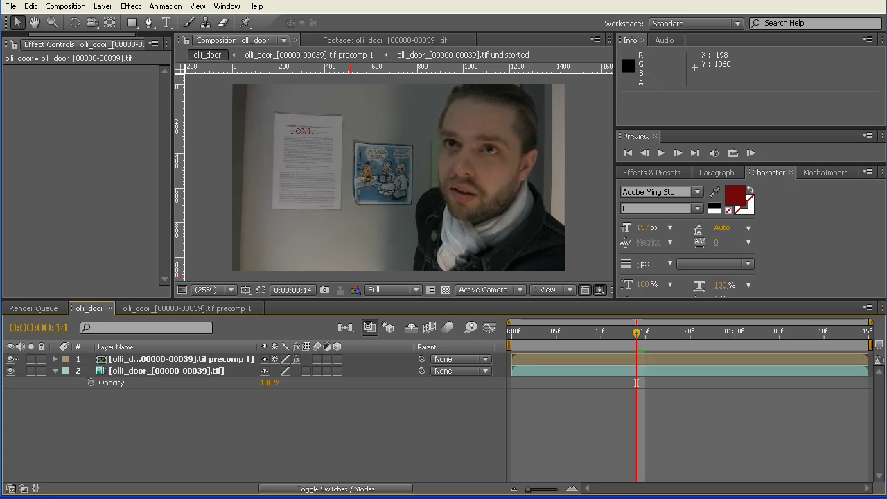
pyautogui.press('KP_0')
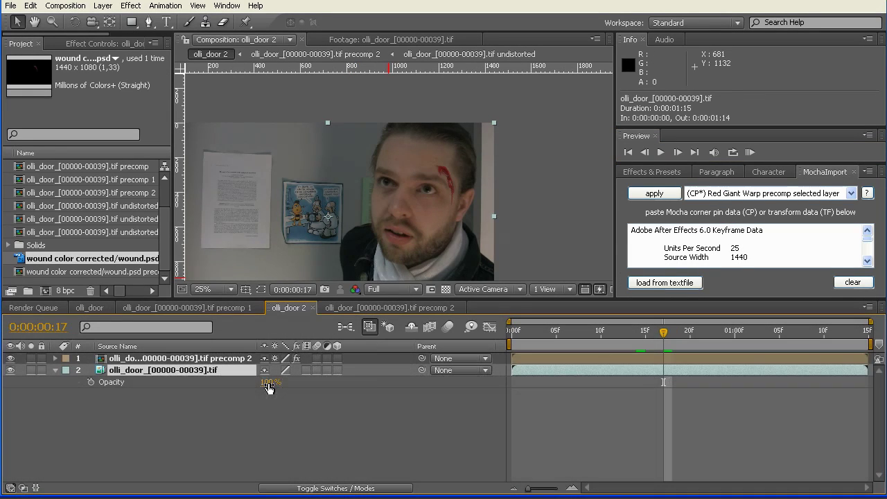
# - Lower the original footage layer's opacity to 40% in olli_door 2 and scrub back through the frames to inspect the warped precomp area
pyautogui.moveTo(269, 388); pyautogui.dragTo(228, 388)
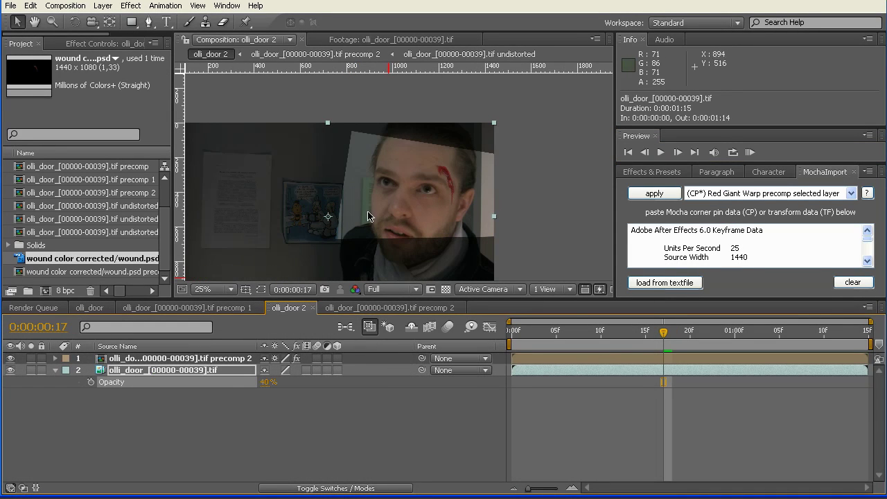
pyautogui.moveTo(658, 334); pyautogui.dragTo(574, 336)
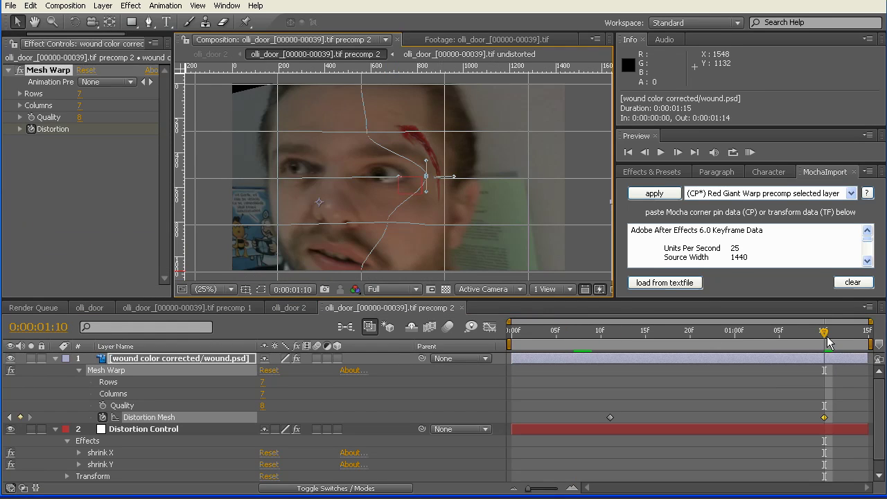
# - Scrub back through the wound layer's keyframed Mesh Warp distortion in precomp 2 to check the animation
pyautogui.moveTo(828, 339); pyautogui.dragTo(618, 334)
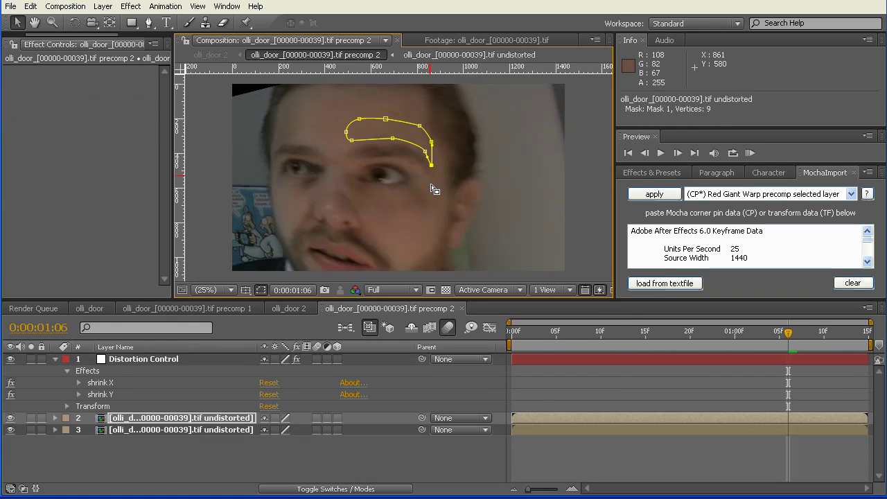
# - Move the masked forehead copy of the undistorted layer down over the eyebrow in precomp 2 and RAM preview olli_door 2
pyautogui.click(144, 418)
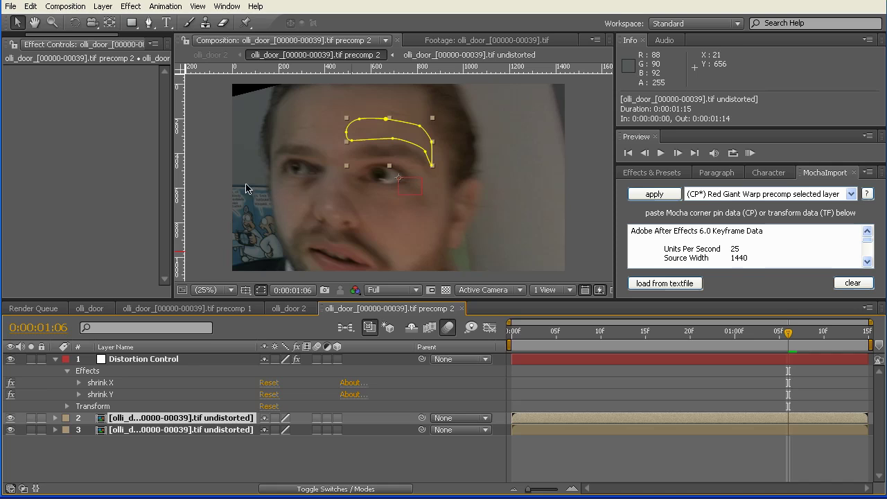
pyautogui.moveTo(369, 134); pyautogui.dragTo(367, 154)
pyautogui.click(374, 135)
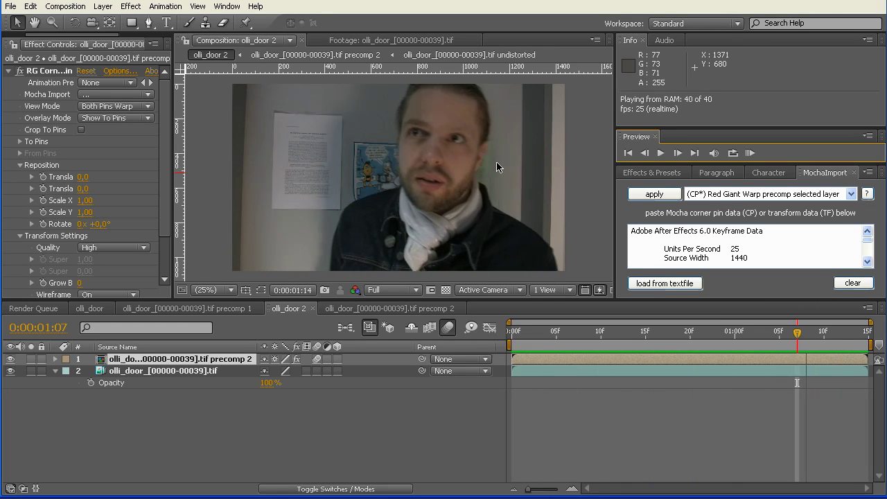
pyautogui.click(748, 153)
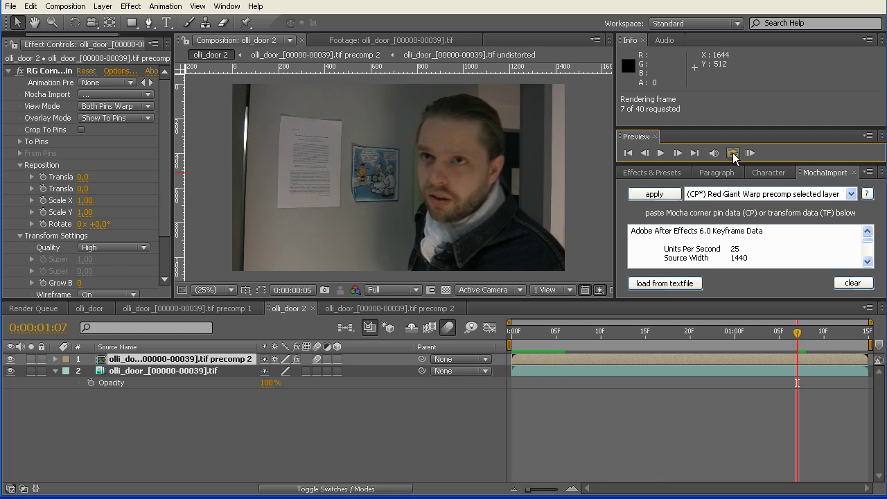